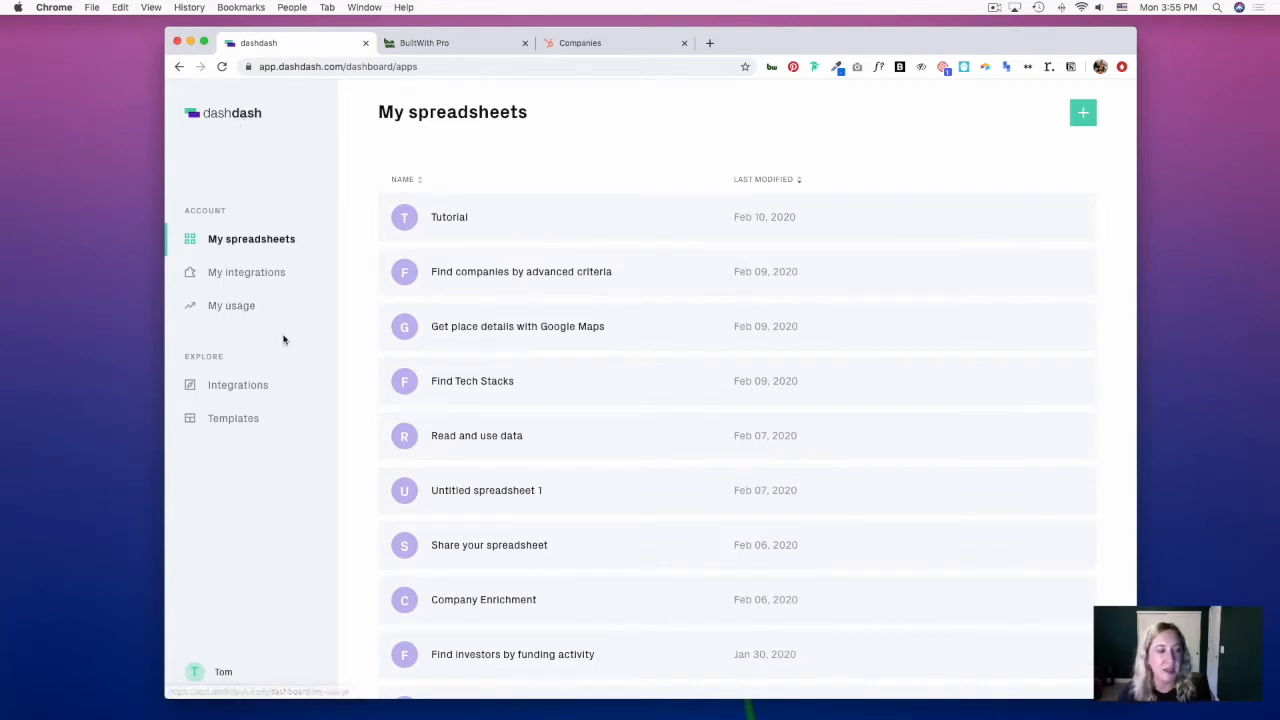
# Step: Search the available integrations for BuiltWith and open its page to review the functions it offers
pyautogui.click(248, 388)
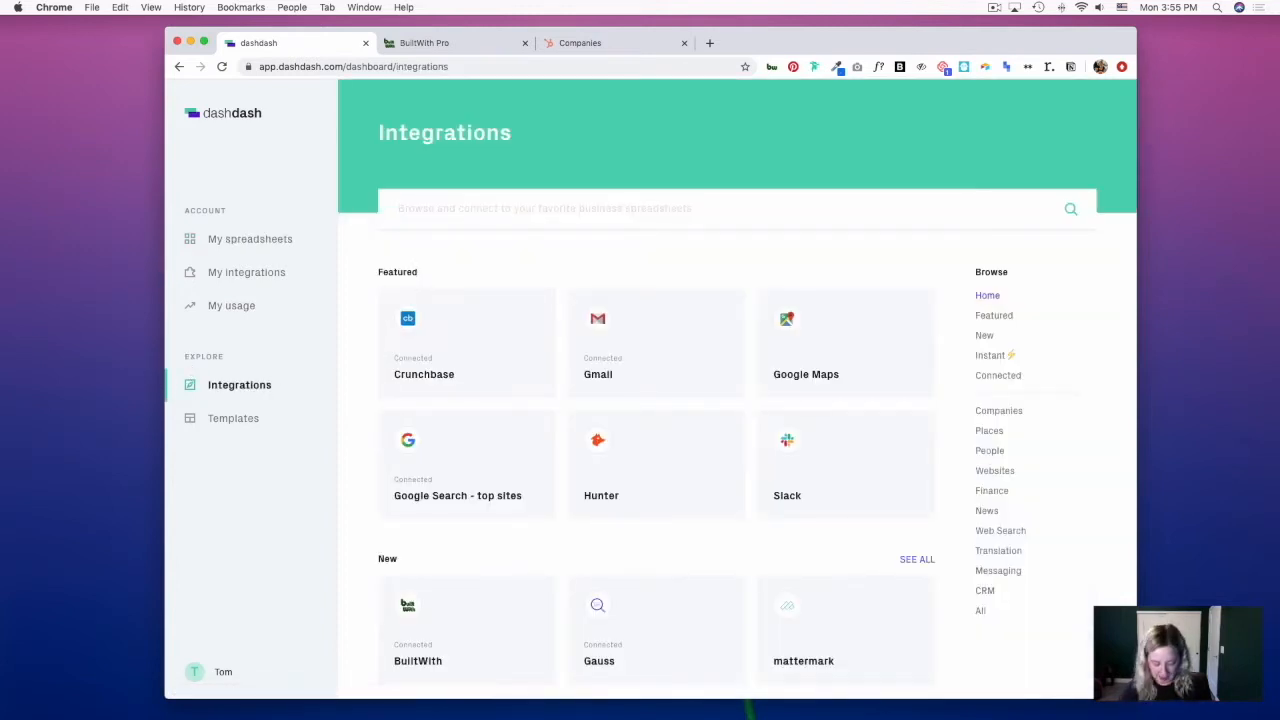
pyautogui.write('byu')
pyautogui.press('BackSpace')
pyautogui.press('BackSpace')
pyautogui.press('BackSpace')
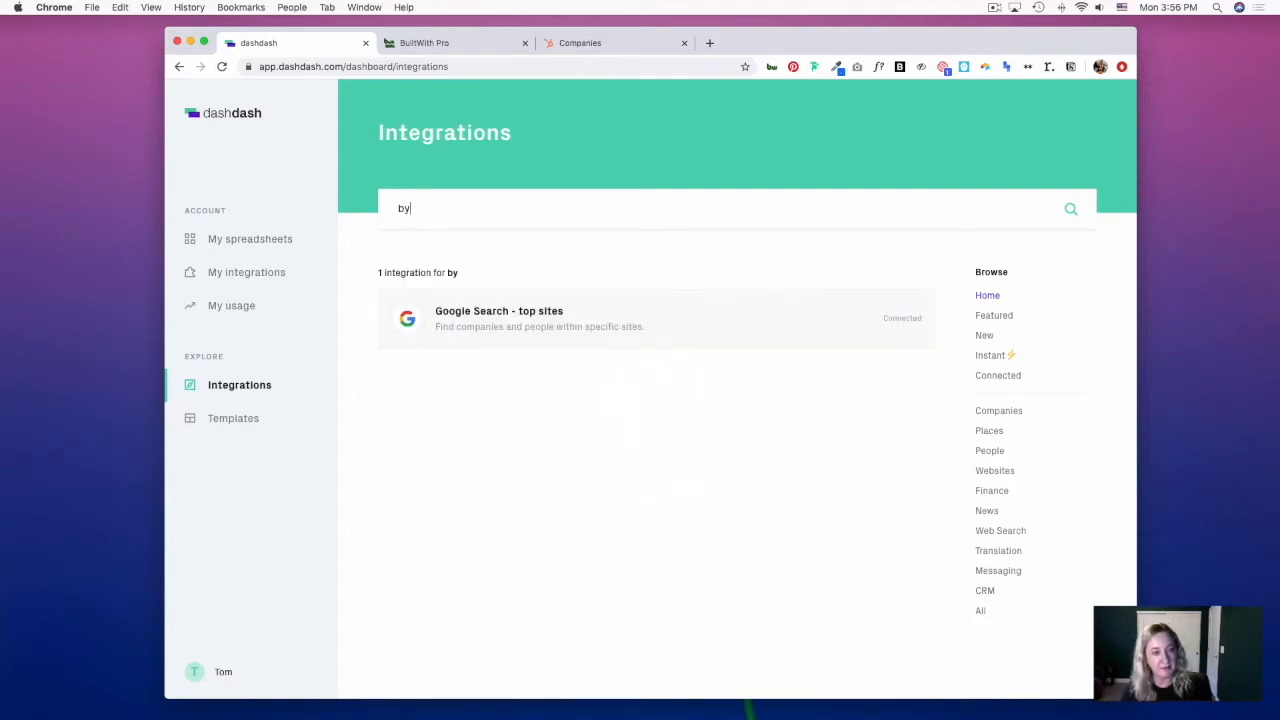
pyautogui.write('buitl')
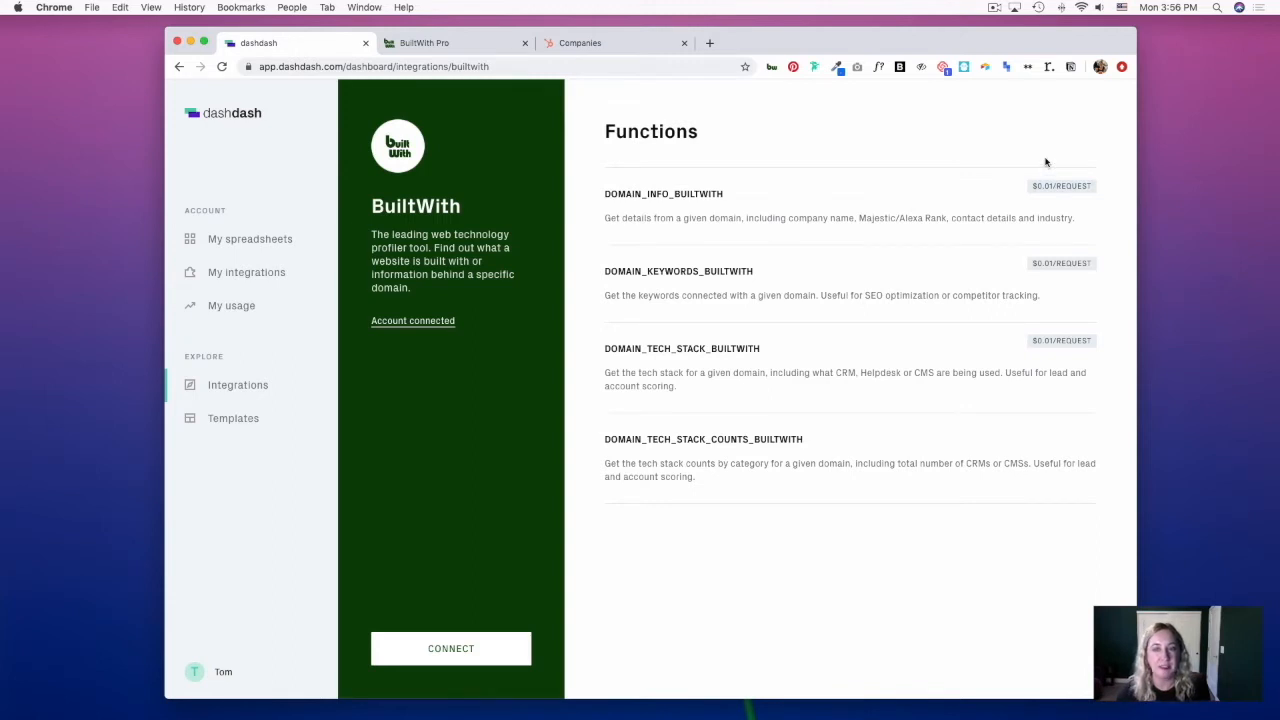
# Step: Create a new spreadsheet and enter the row 1 headers GET API URL, TOOL, GET REQUEST, COMPANIES and URLS
pyautogui.click(248, 243)
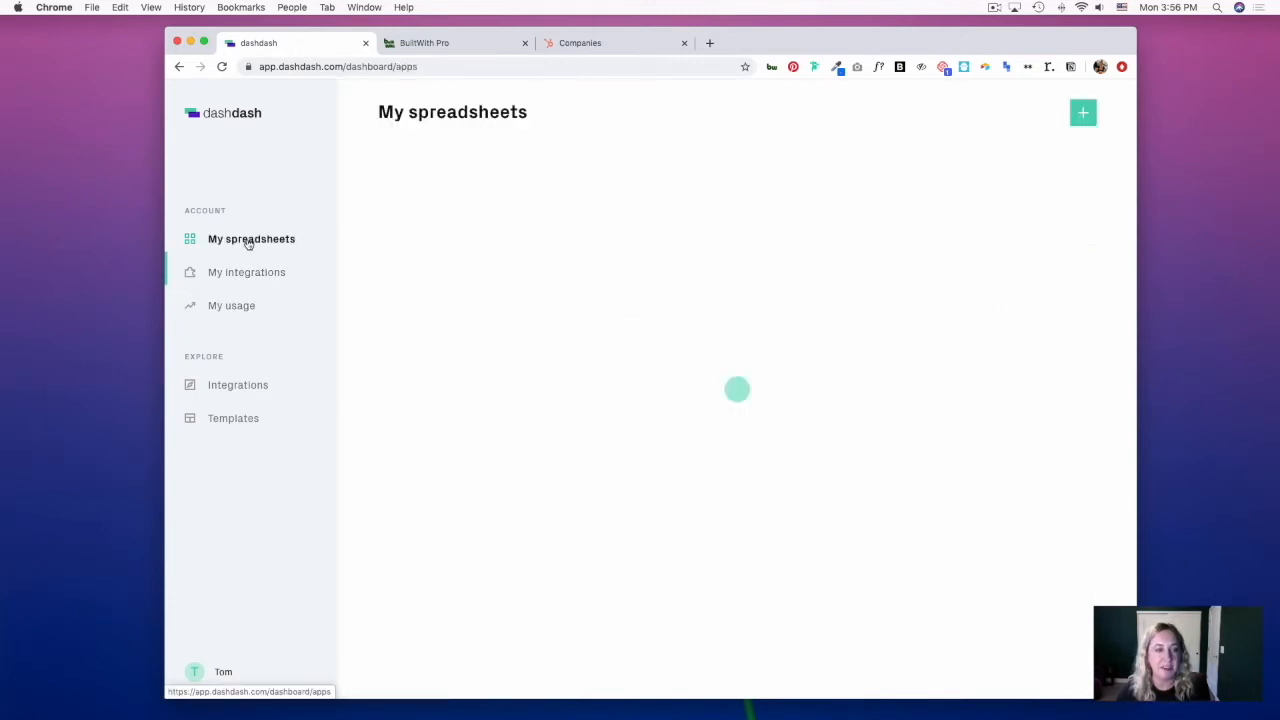
pyautogui.click(1085, 116)
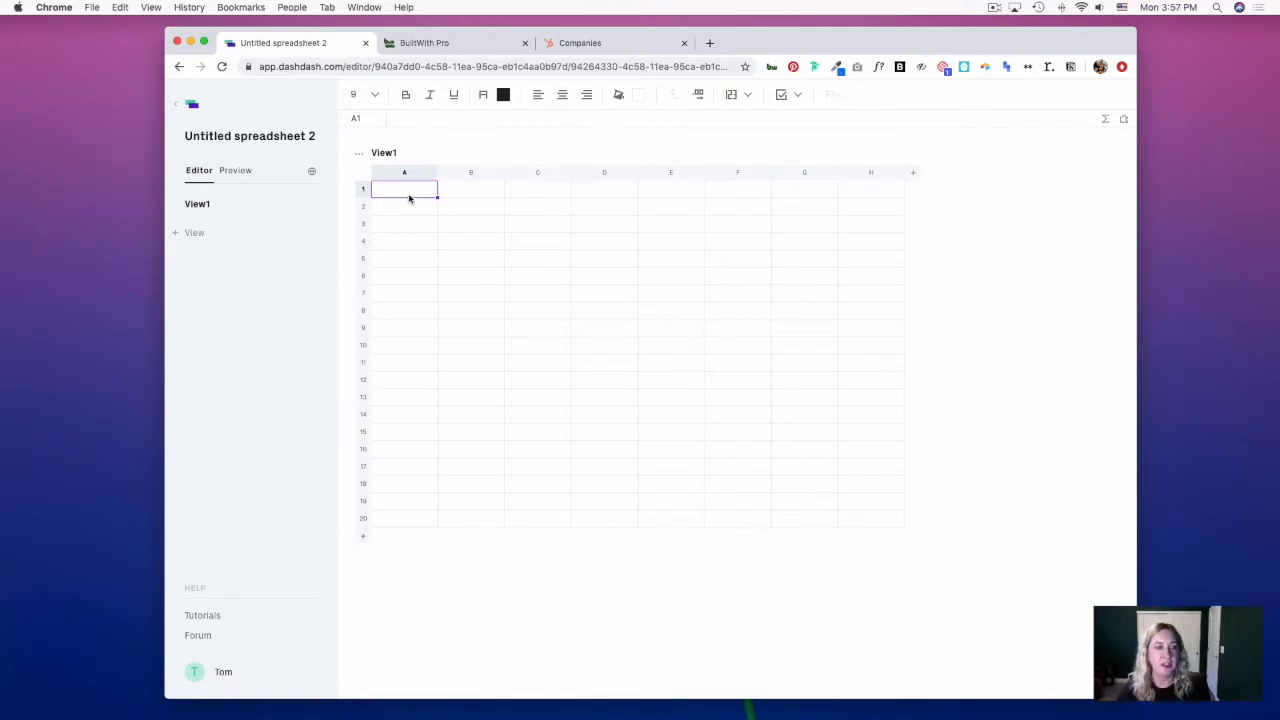
pyautogui.write('GET API URL')
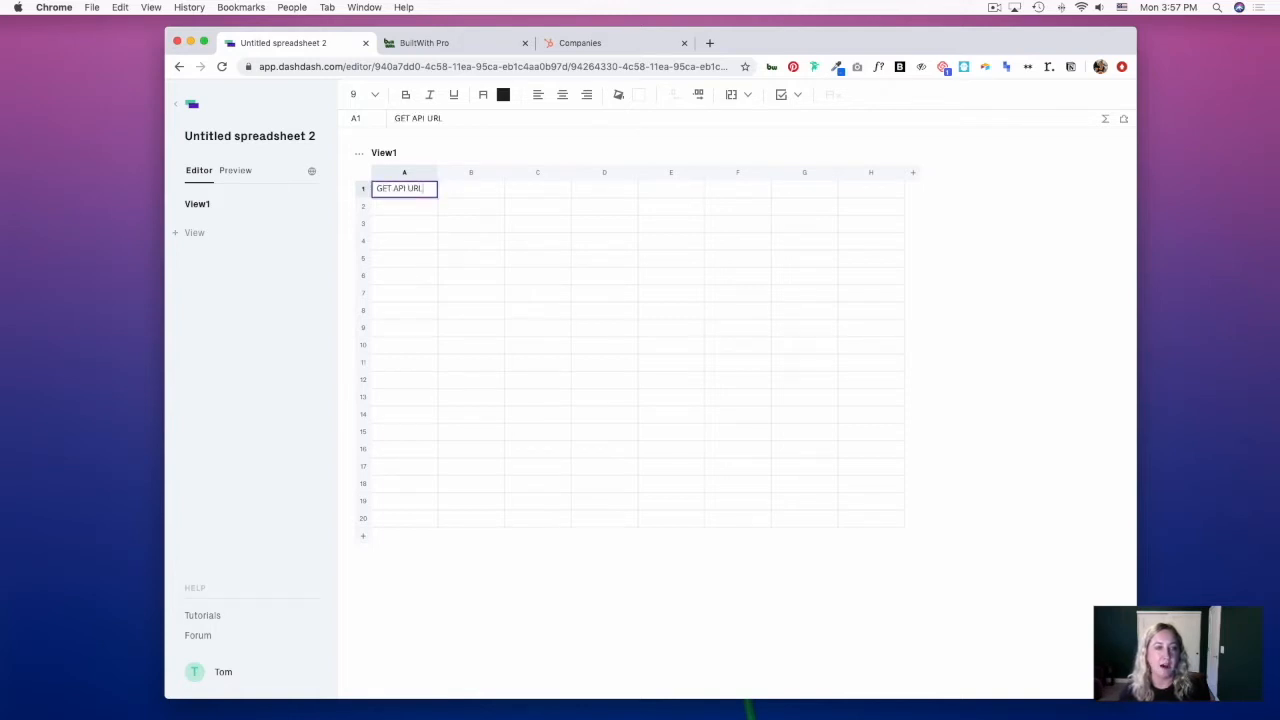
pyautogui.press('Tab')
pyautogui.write('TOOL')
pyautogui.press('Tab')
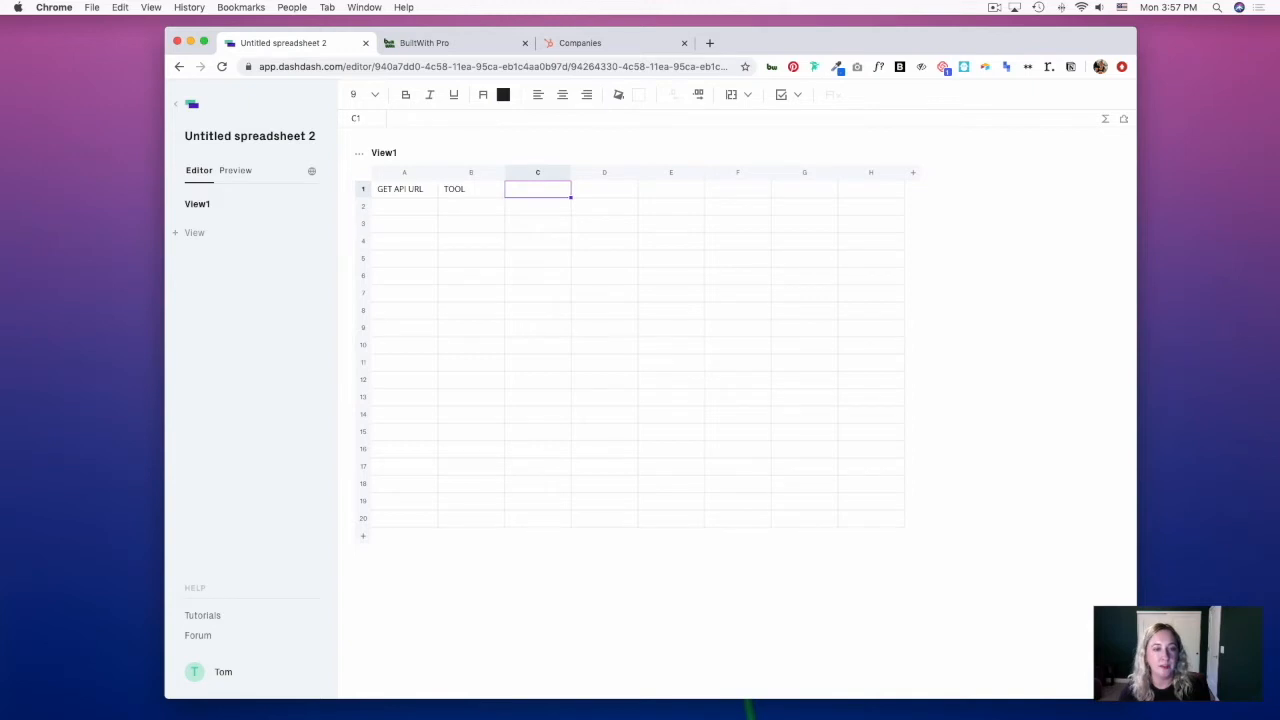
pyautogui.write('GET REQUEST')
pyautogui.press('Tab')
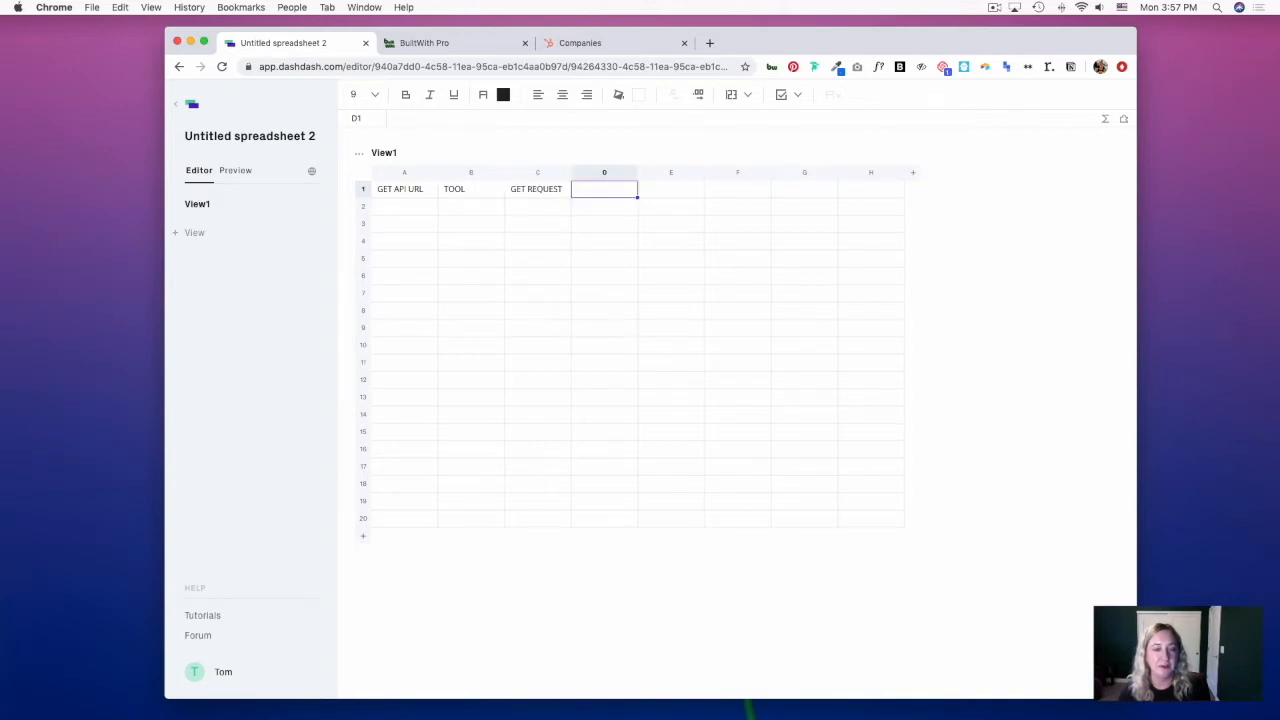
pyautogui.write('COMPANIES')
pyautogui.press('Tab')
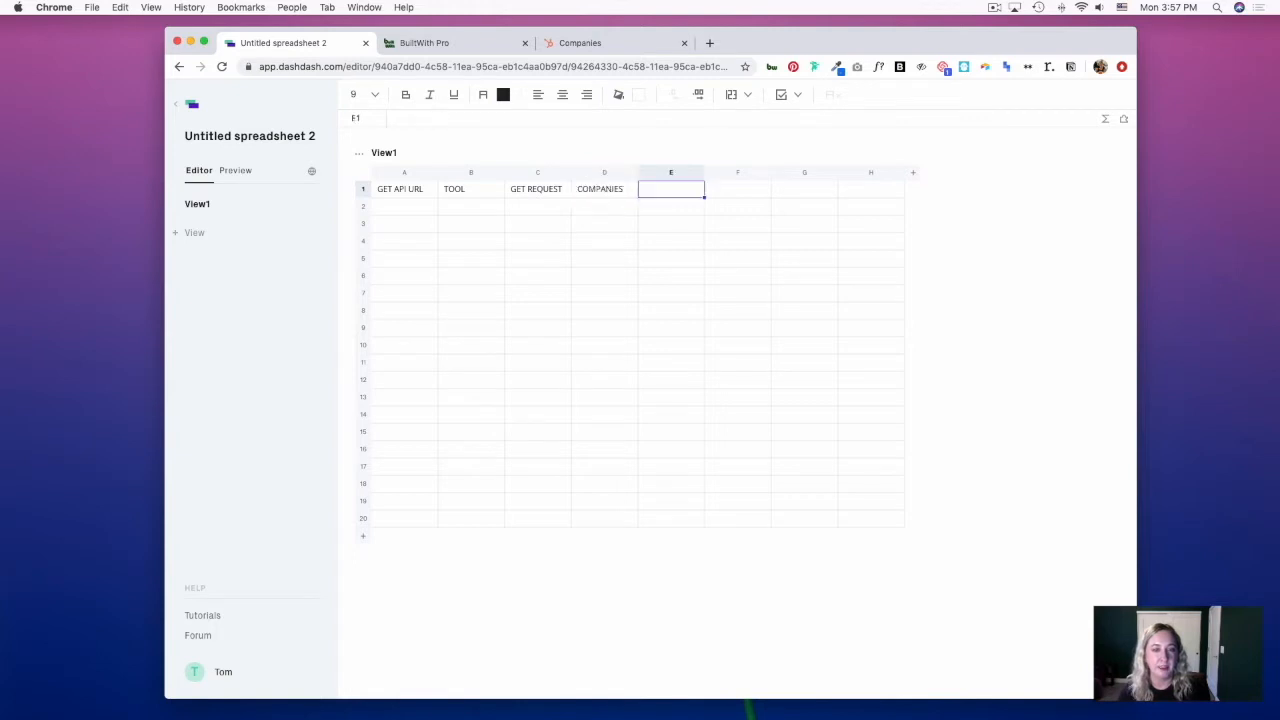
pyautogui.write('URLS')
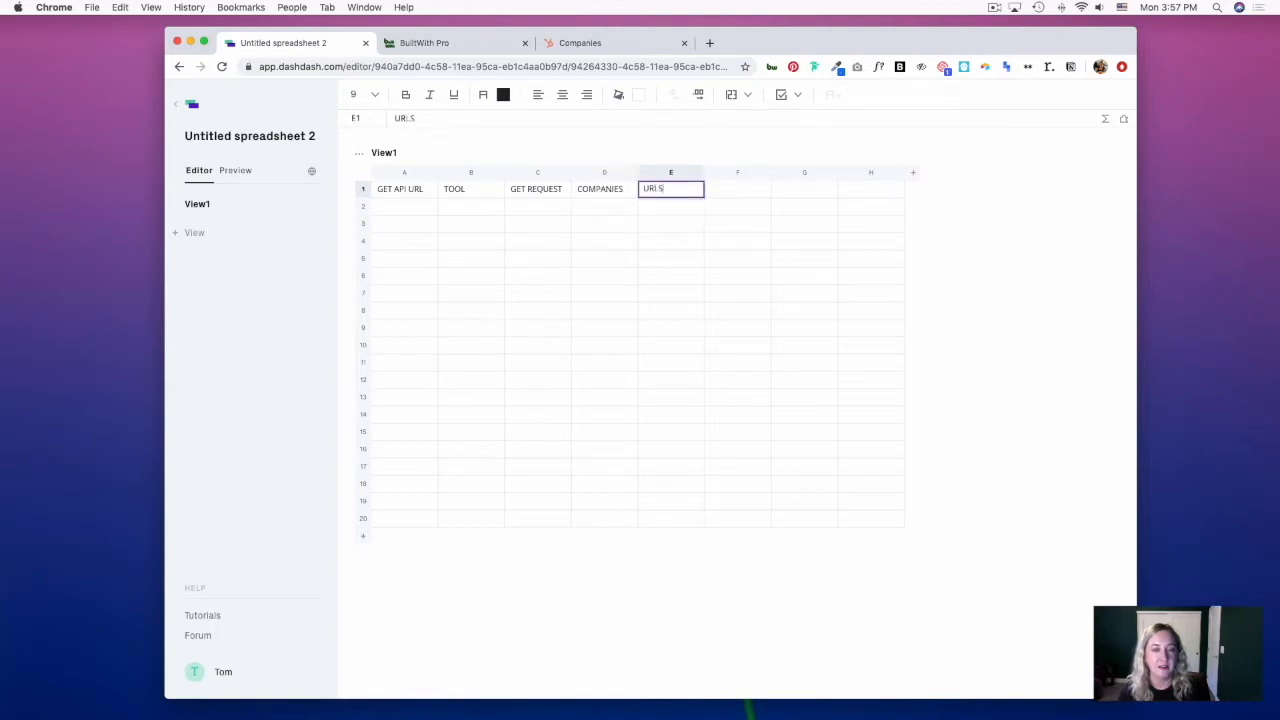
pyautogui.click(403, 206)
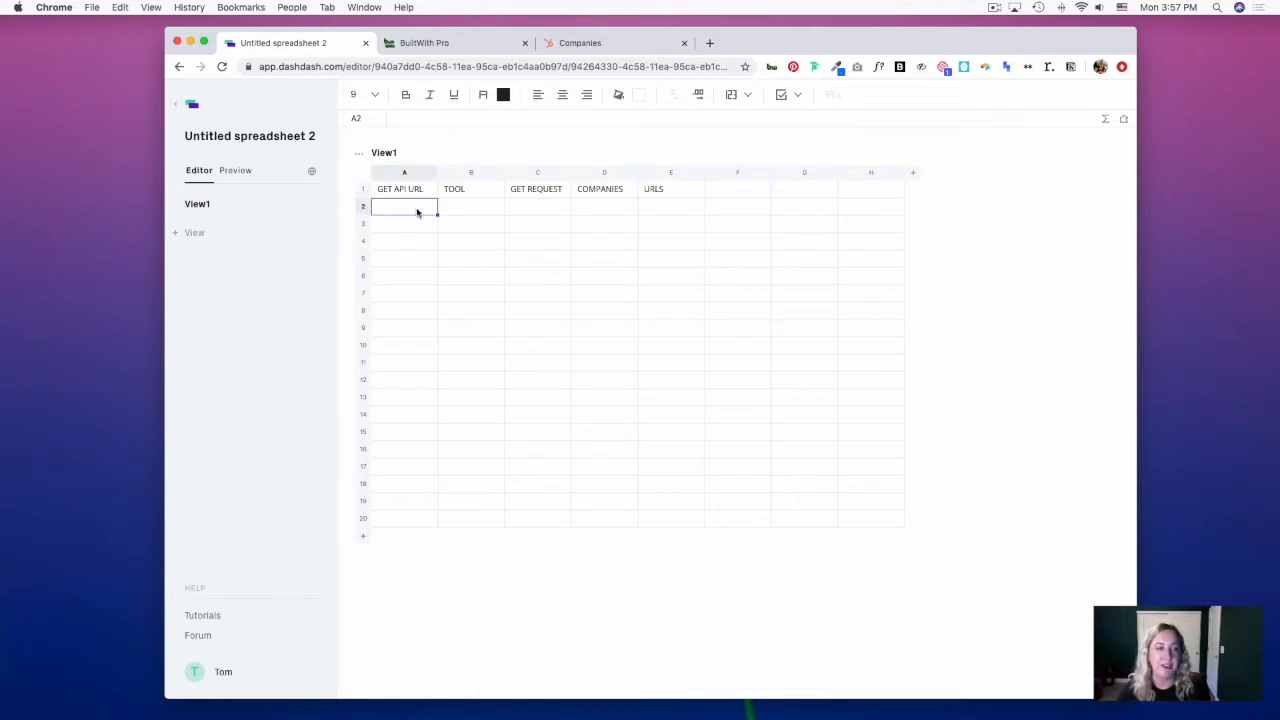
# Step: Switch to BuiltWith Pro and open the Lists API documentation from its API access page
pyautogui.click(464, 45)
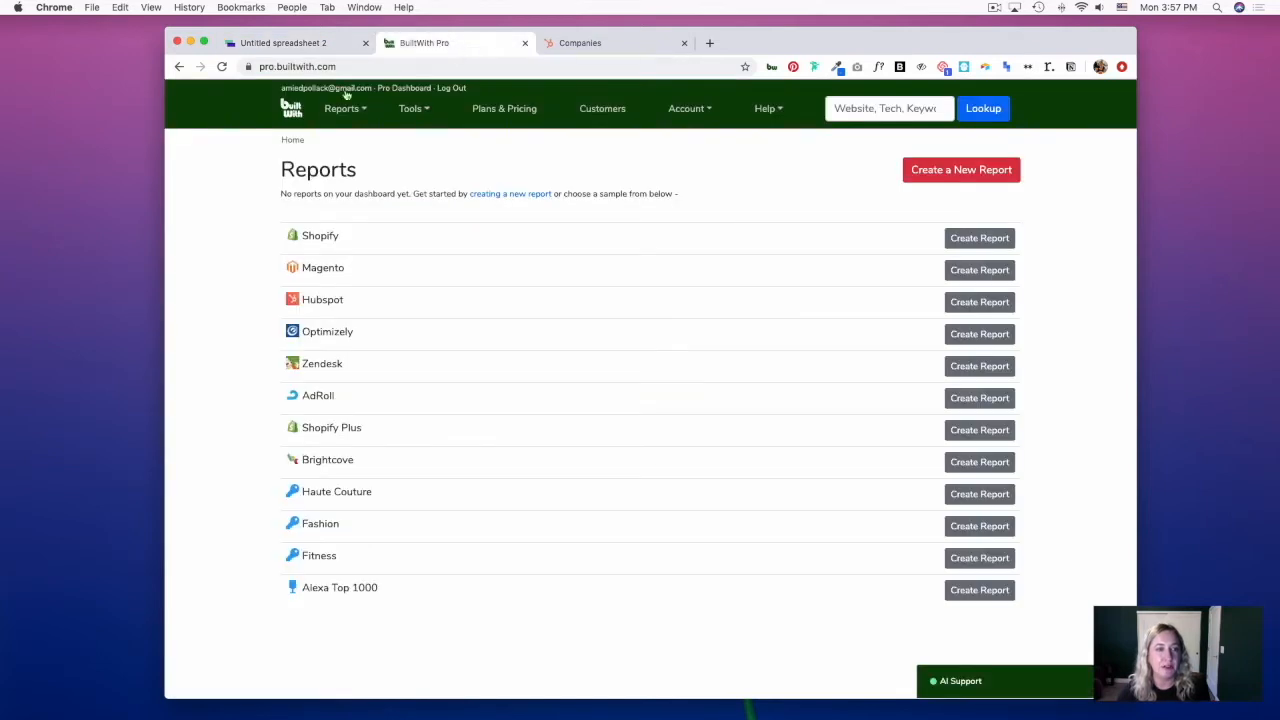
pyautogui.click(421, 111)
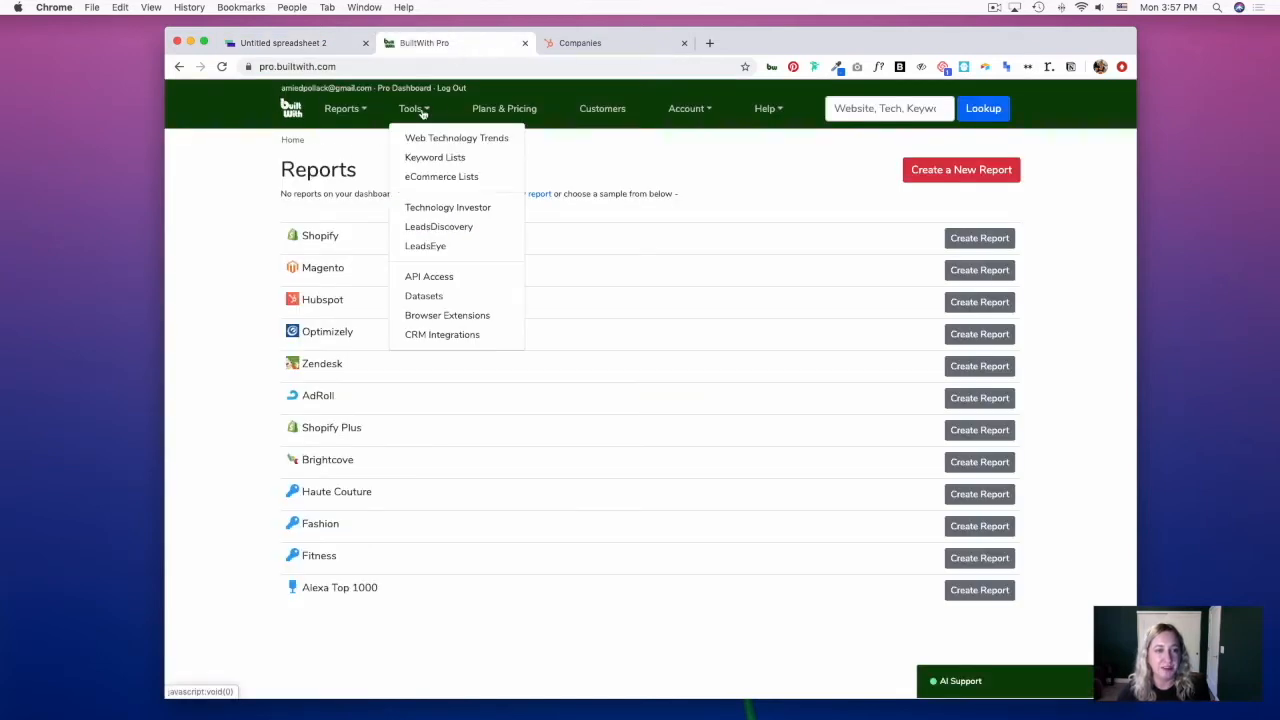
pyautogui.click(462, 279)
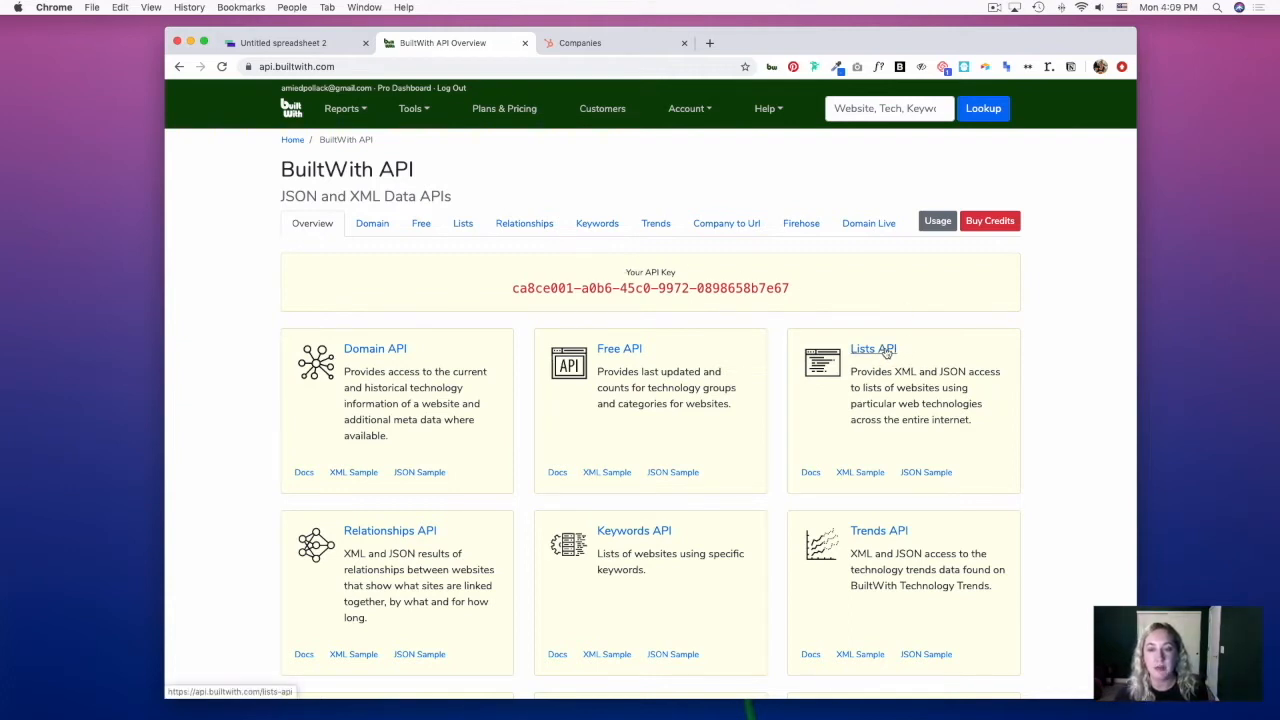
pyautogui.click(886, 350)
pyautogui.scroll(-3, 892, 436)
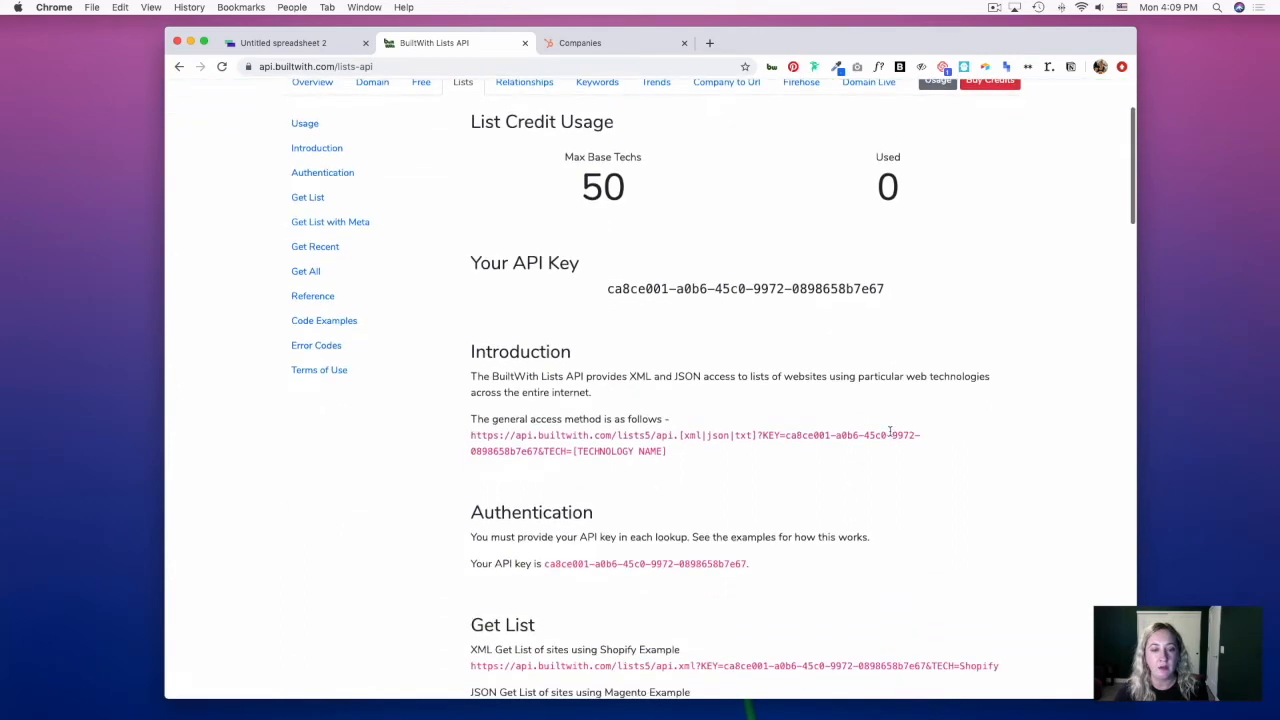
# Step: Copy the JSON Get List example URL for Magento and review the response format options in the general access method
pyautogui.moveTo(678, 452); pyautogui.dragTo(464, 437)
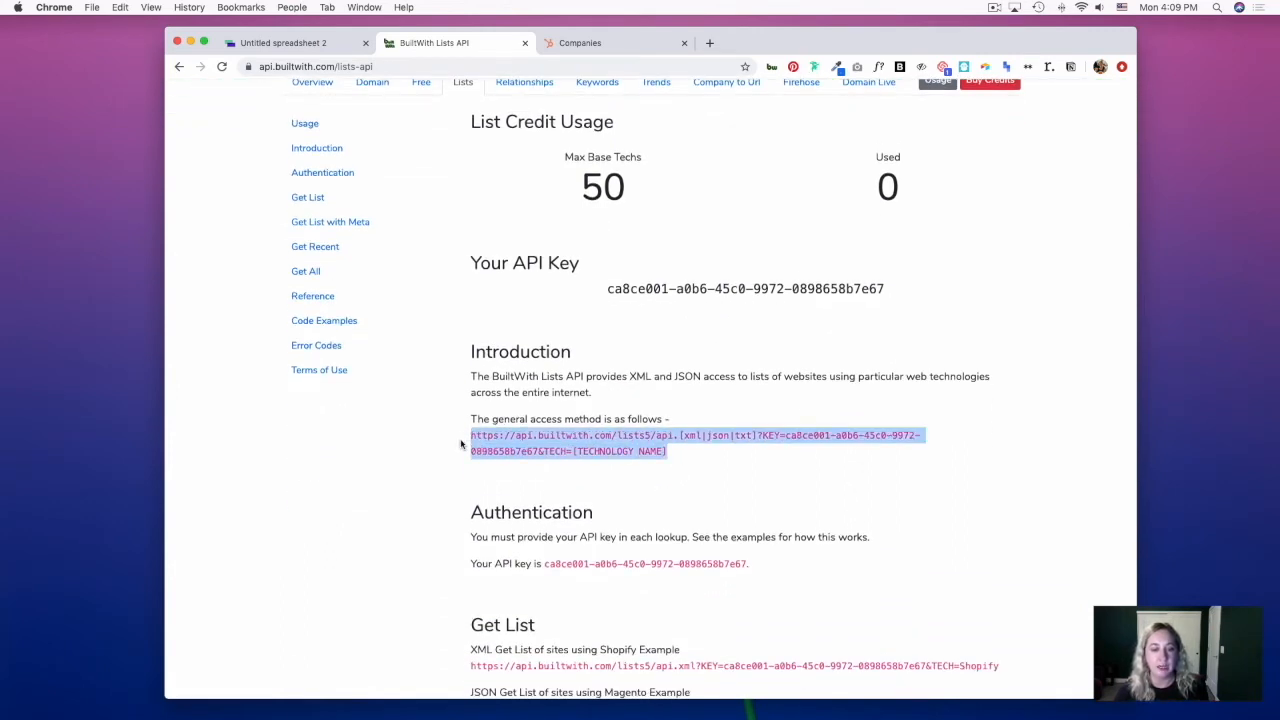
pyautogui.scroll(-4, 460, 442)
pyautogui.moveTo(1005, 512); pyautogui.dragTo(467, 511)
pyautogui.press('super+c')
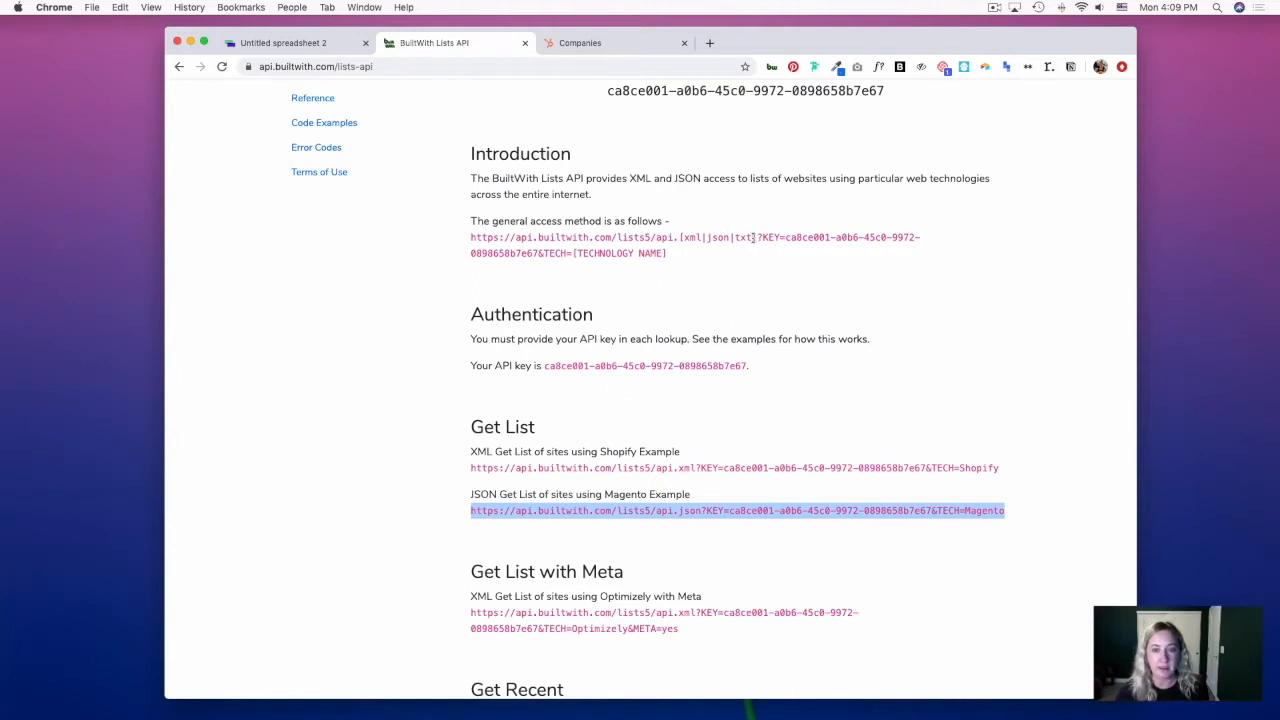
pyautogui.moveTo(757, 237); pyautogui.dragTo(678, 237)
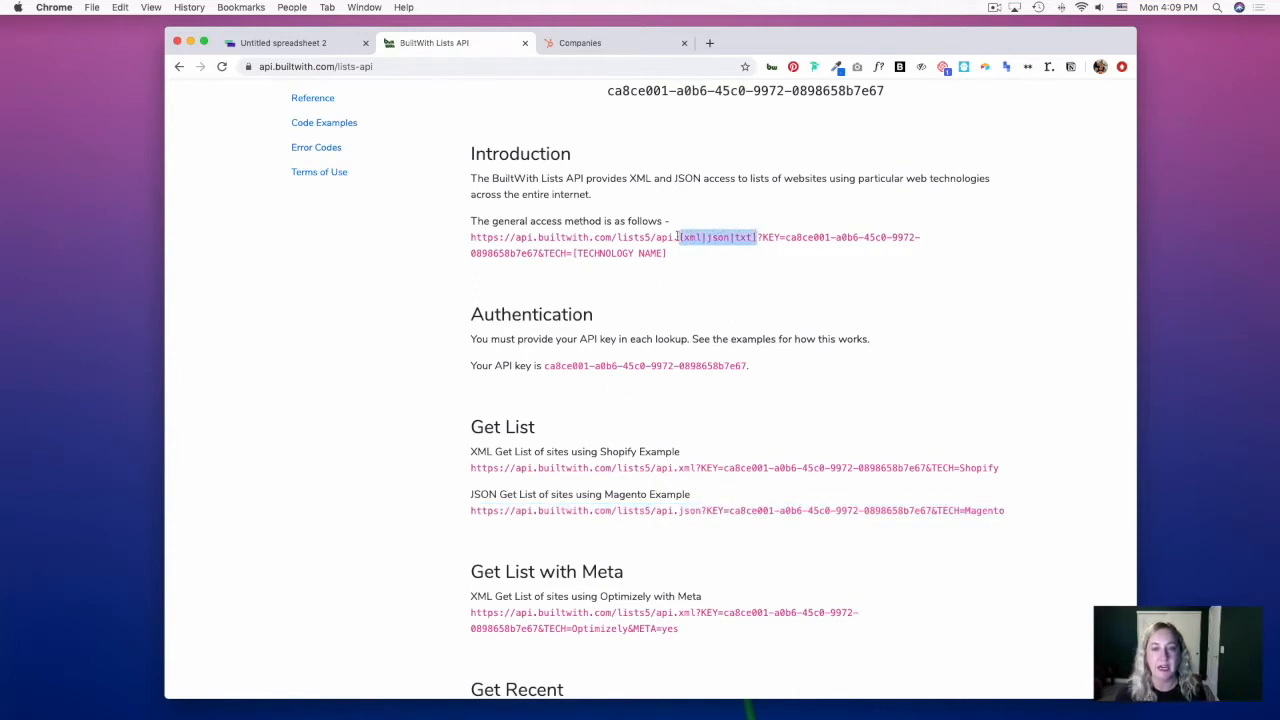
pyautogui.scroll(-1, 712, 400)
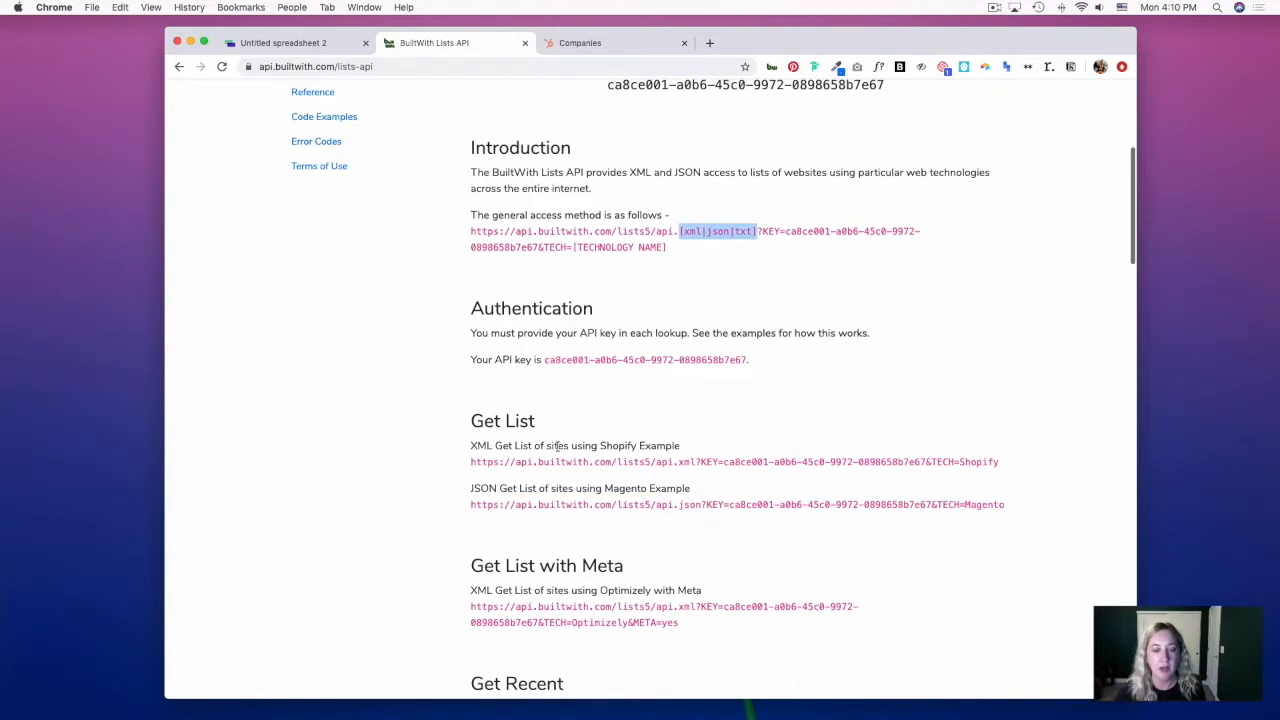
pyautogui.click(932, 506)
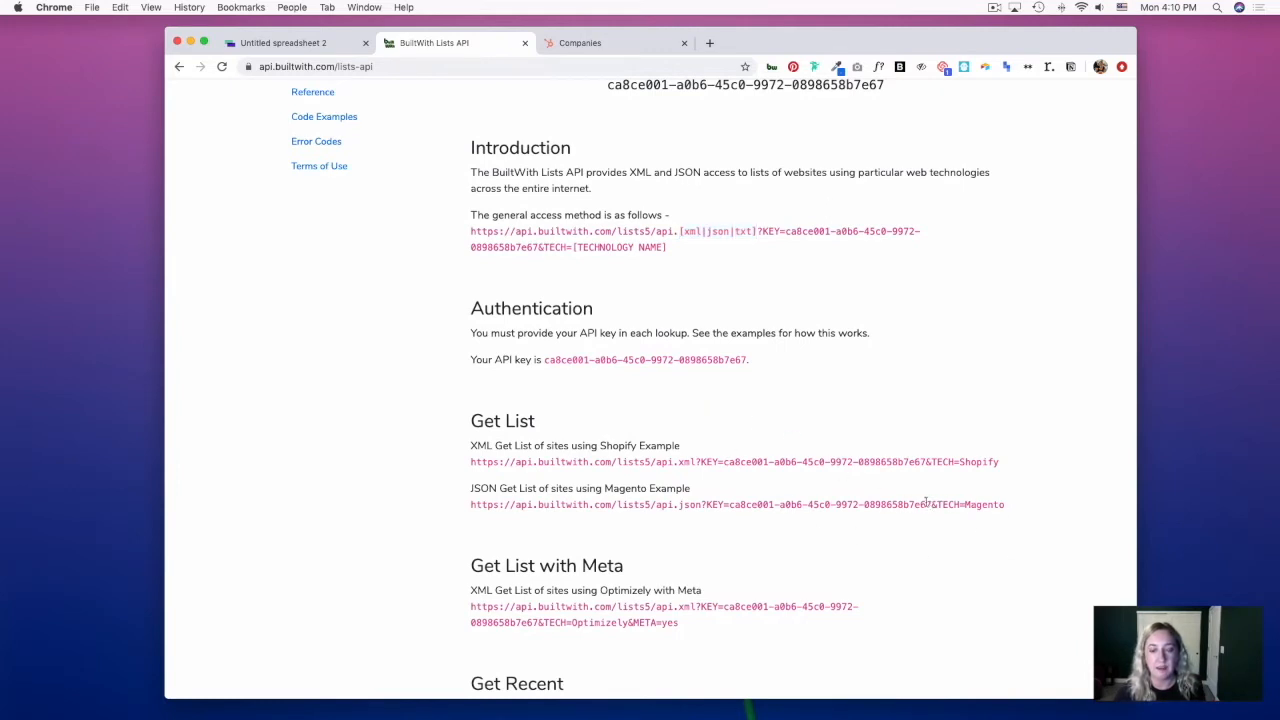
# Step: Switch back to the dashdash spreadsheet and paste the copied request URL containing the API key into cell A2
pyautogui.click(320, 47)
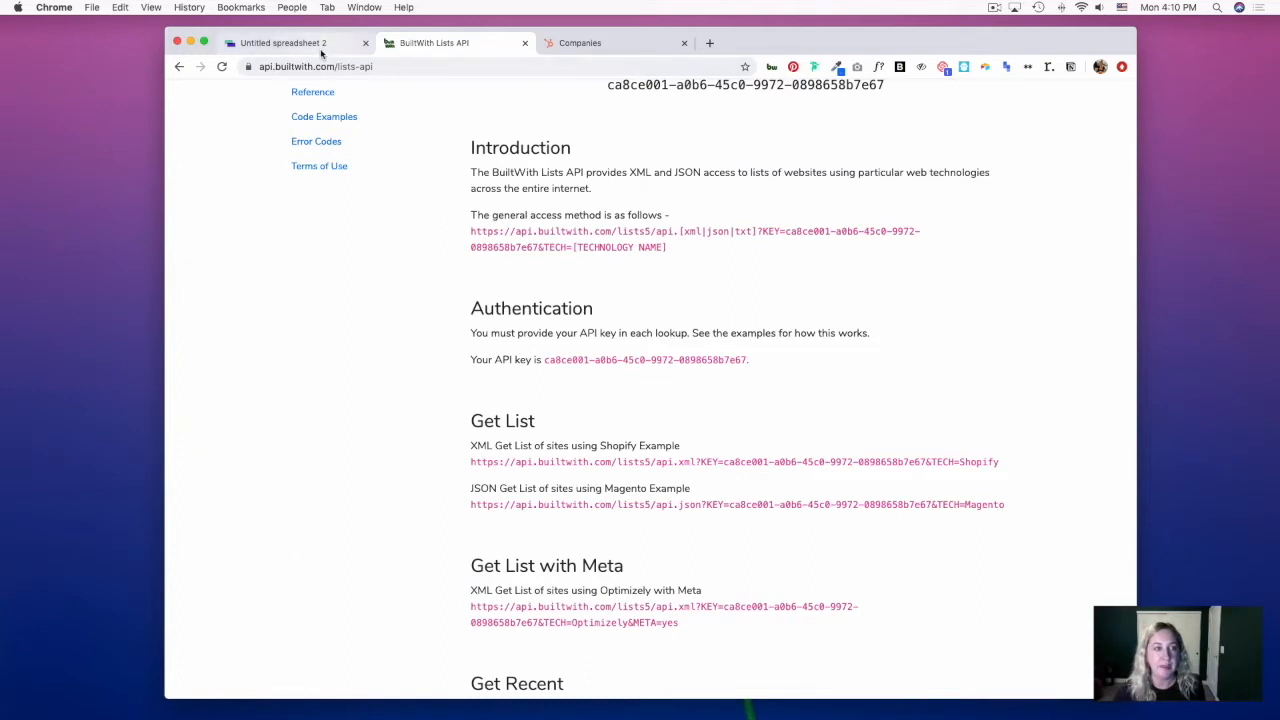
pyautogui.click(405, 206)
pyautogui.press('super+v')
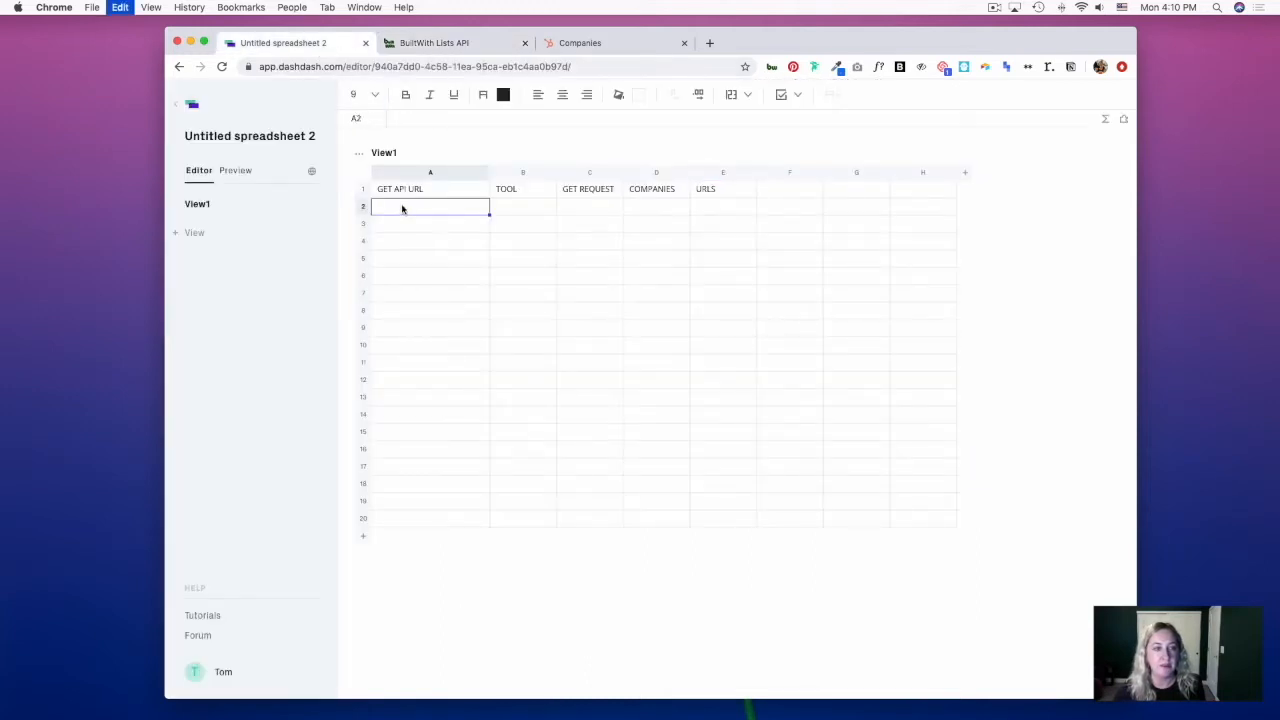
# Step: Remove the technology name Magento from the URL in A2 so that it ends with TECH=
pyautogui.click(700, 118)
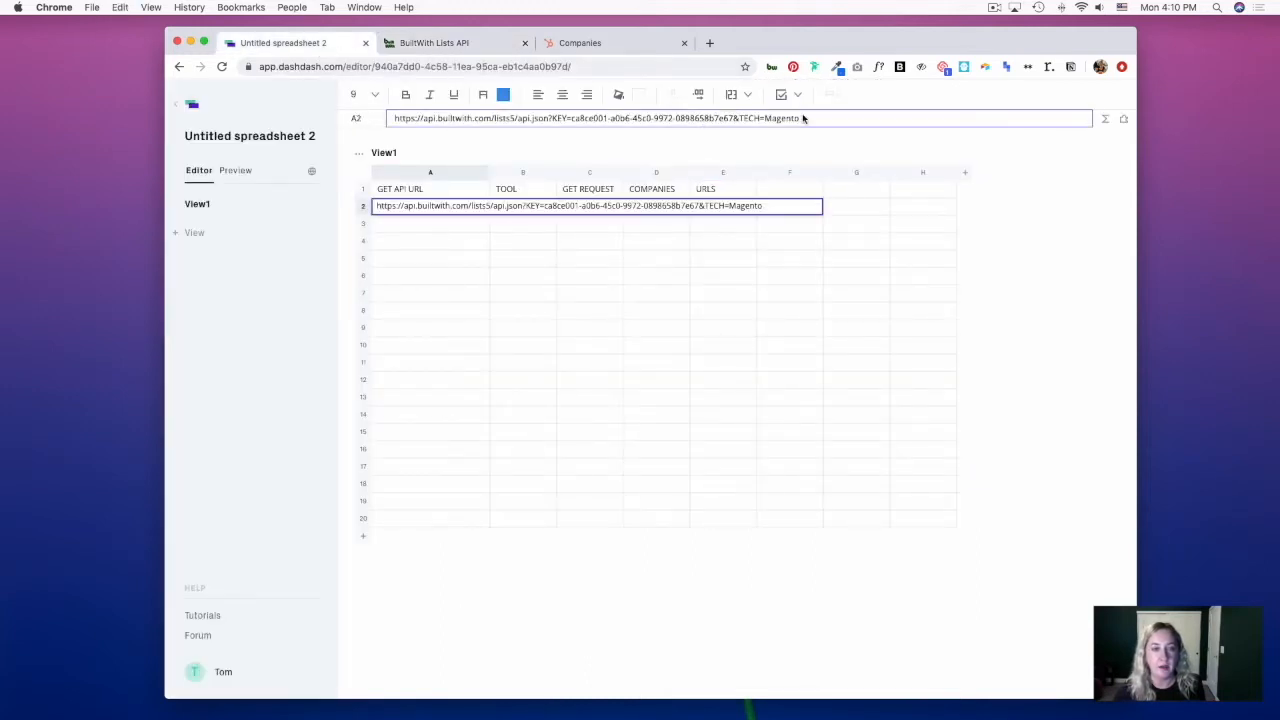
pyautogui.press('BackSpace')
pyautogui.press('BackSpace')
pyautogui.press('BackSpace')
pyautogui.press('BackSpace')
pyautogui.press('BackSpace')
pyautogui.press('BackSpace')
pyautogui.press('BackSpace')
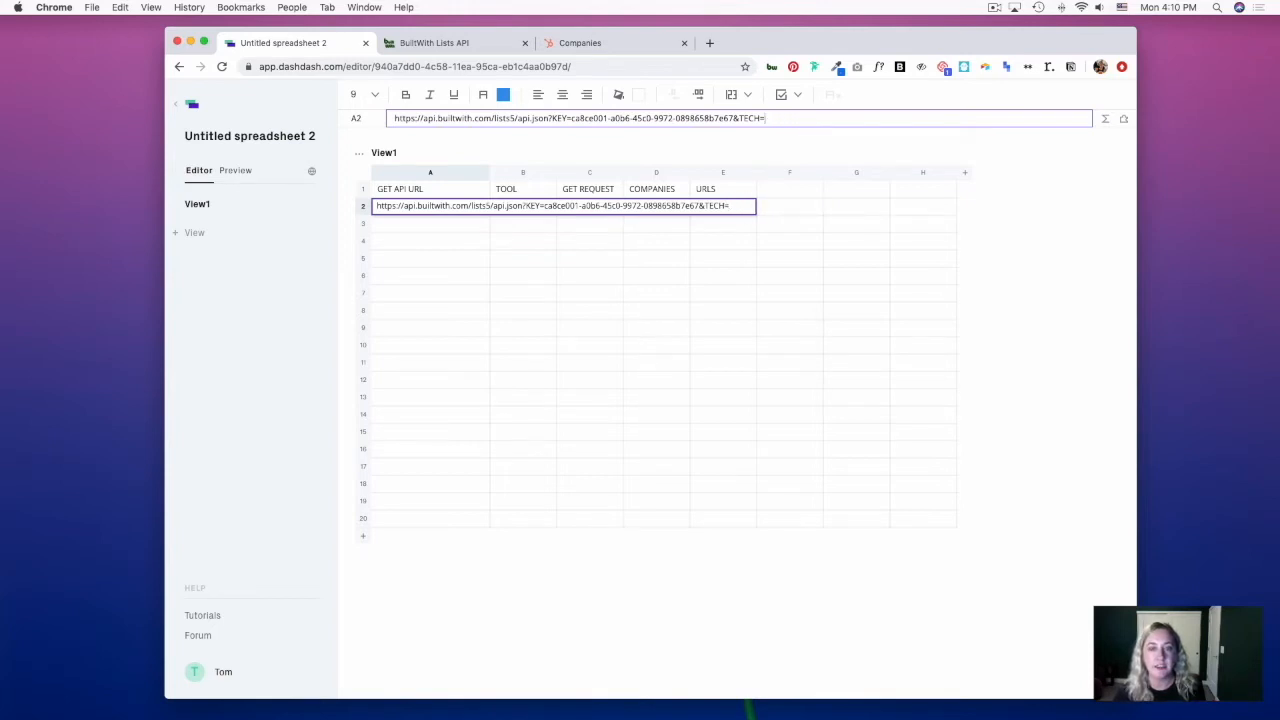
pyautogui.press('Return')
# Step: Enter Webflow as the tool in cell B2
pyautogui.click(515, 208)
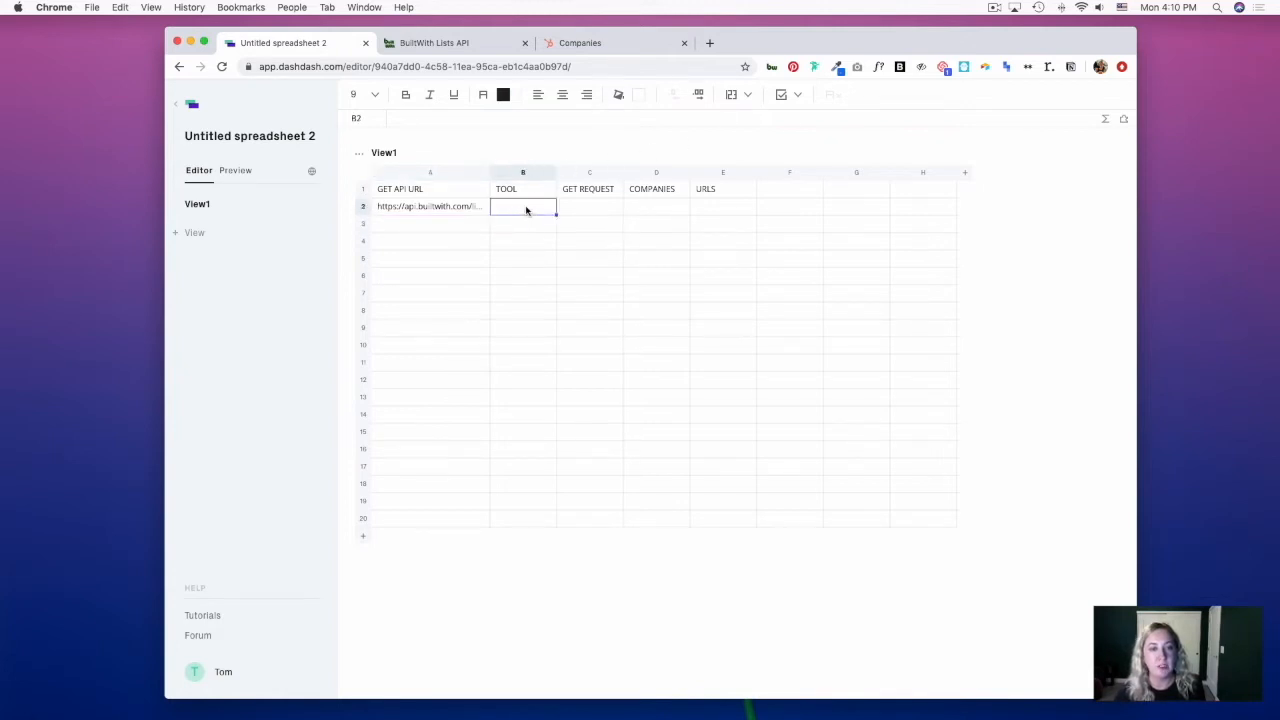
pyautogui.write('Webflow')
pyautogui.press('Return')
pyautogui.click(533, 208)
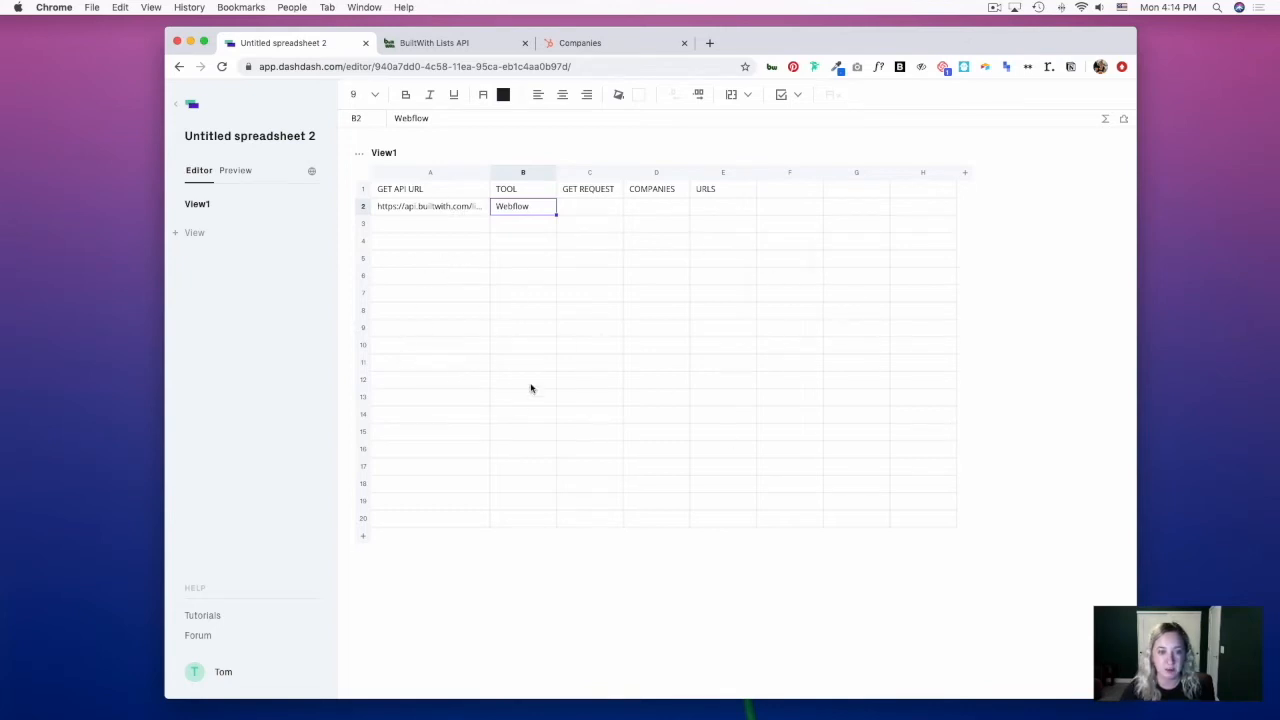
# Step: Enter the formula =GET(A2&B2) in C2 to request the list from the combined URL and tool name
pyautogui.click(587, 208)
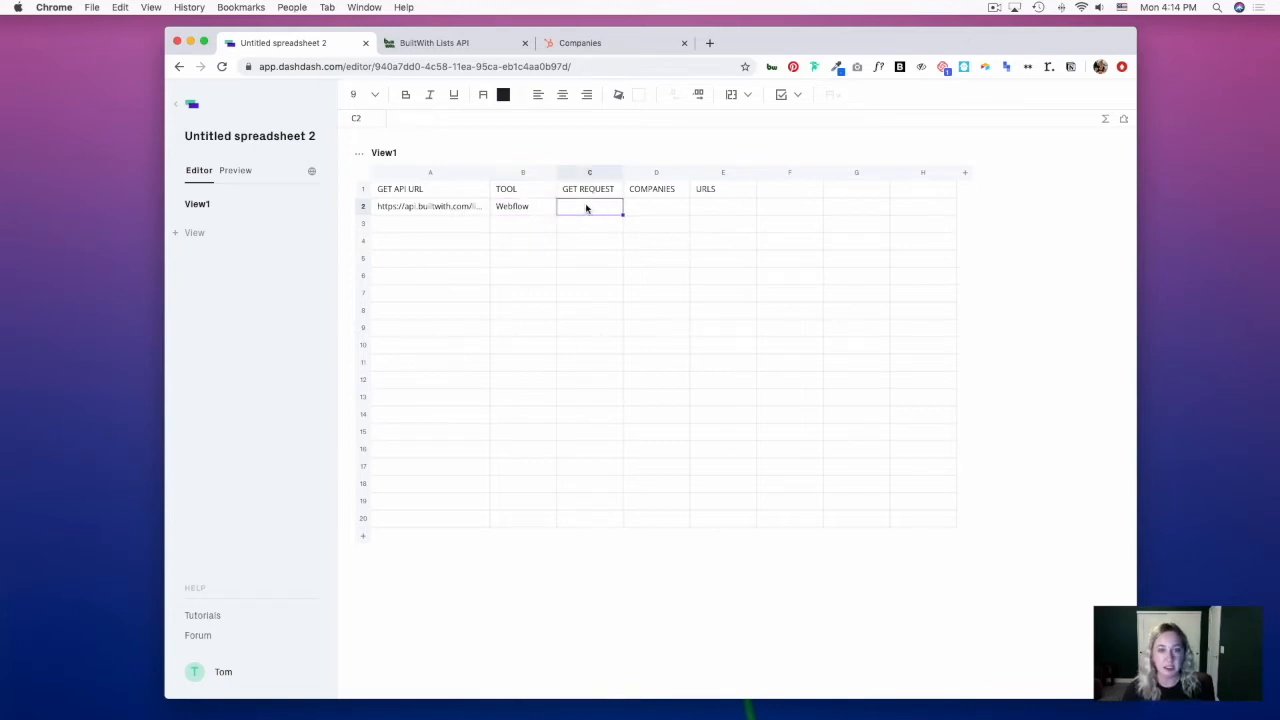
pyautogui.write('=')
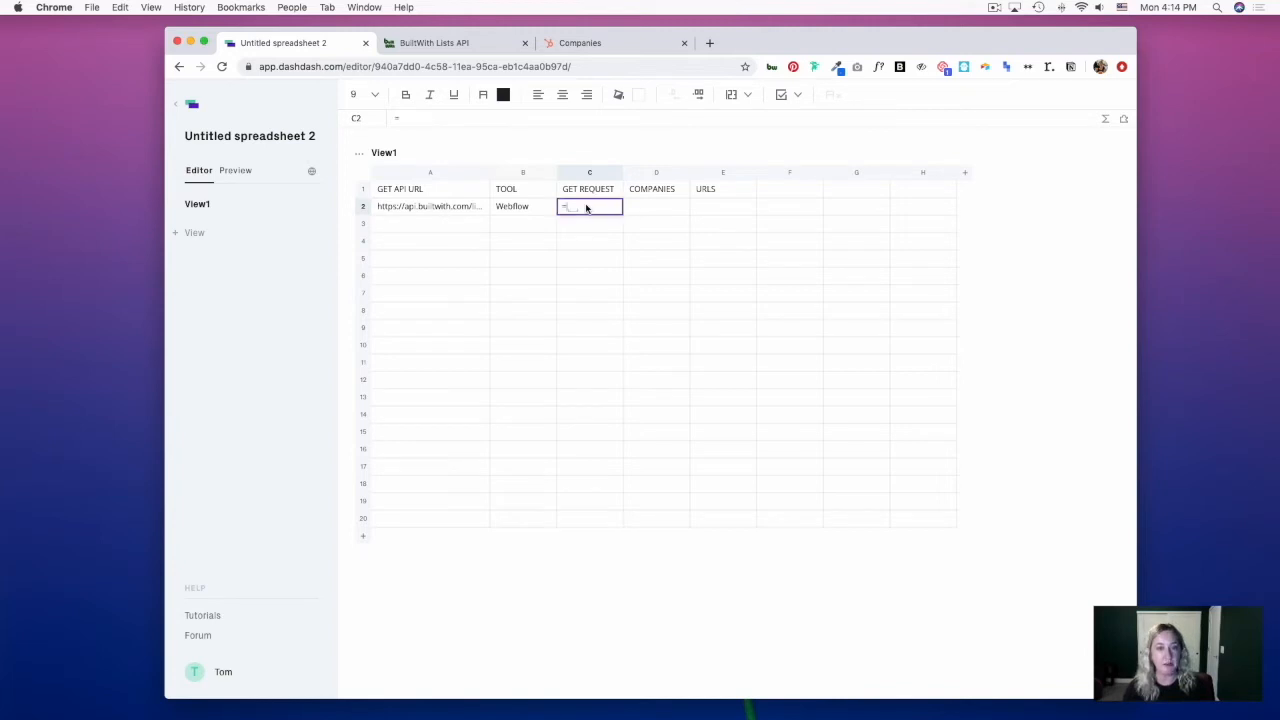
pyautogui.write('g')
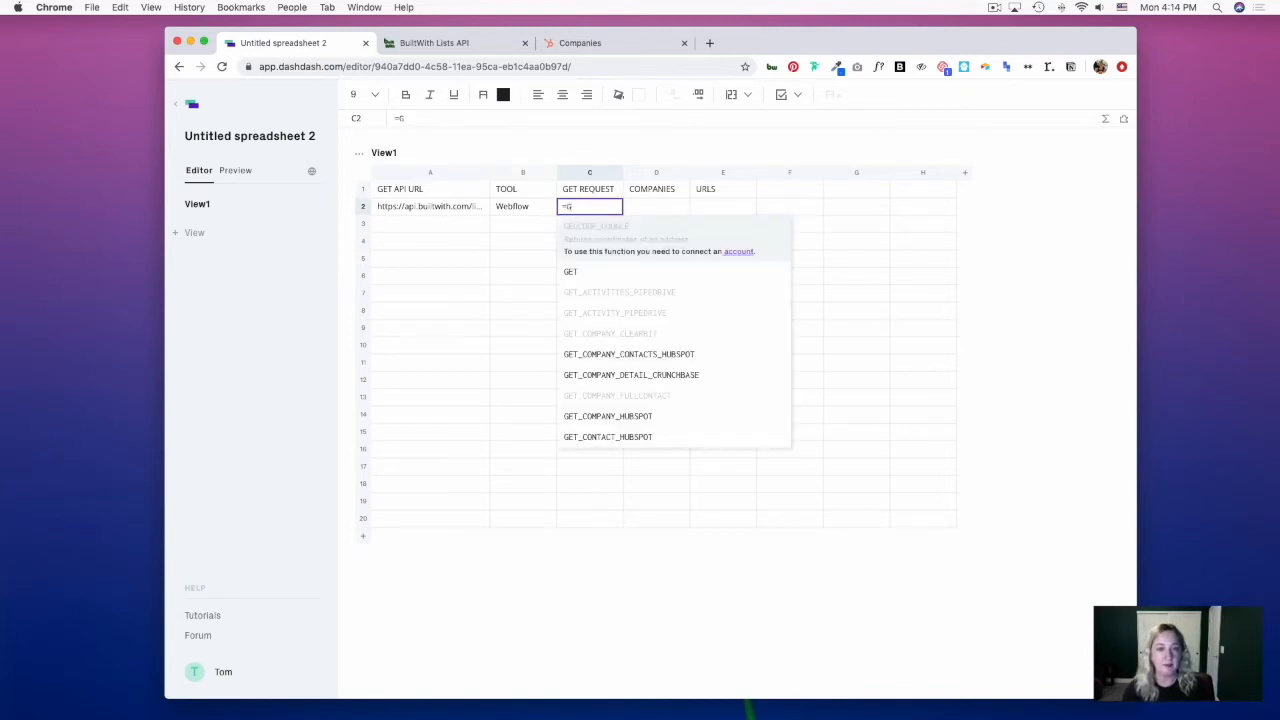
pyautogui.write('ET(')
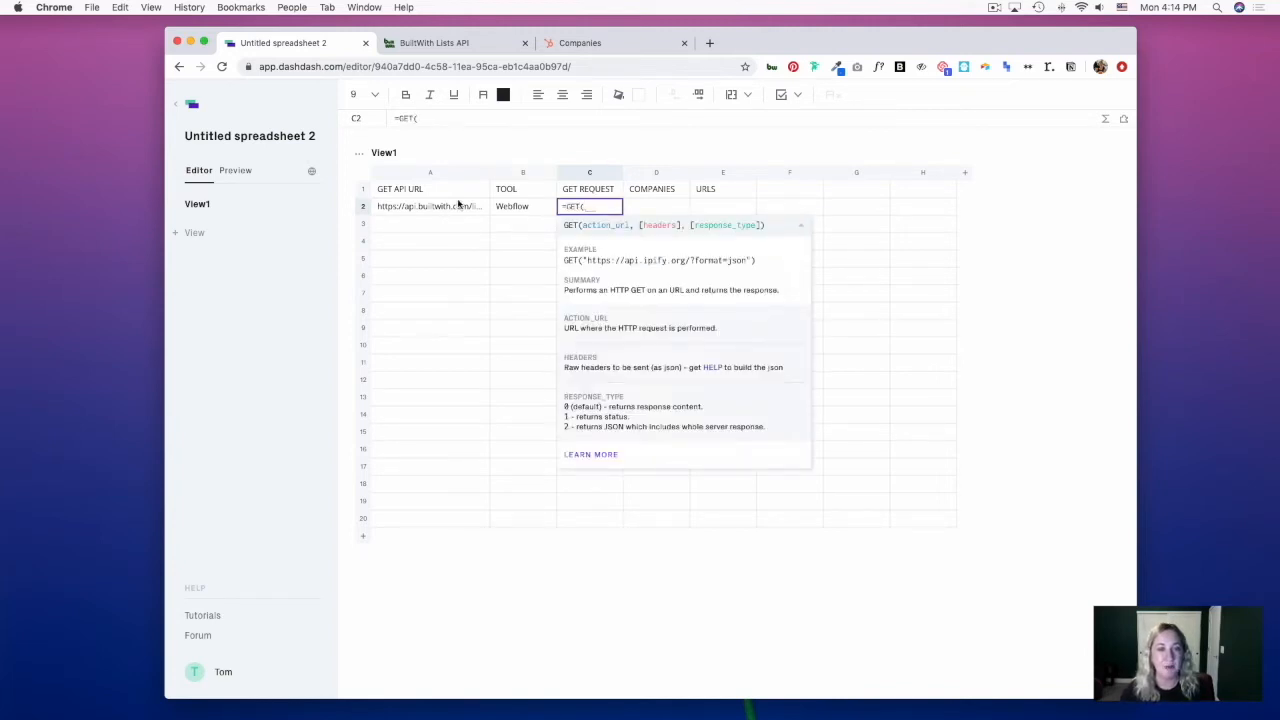
pyautogui.click(425, 210)
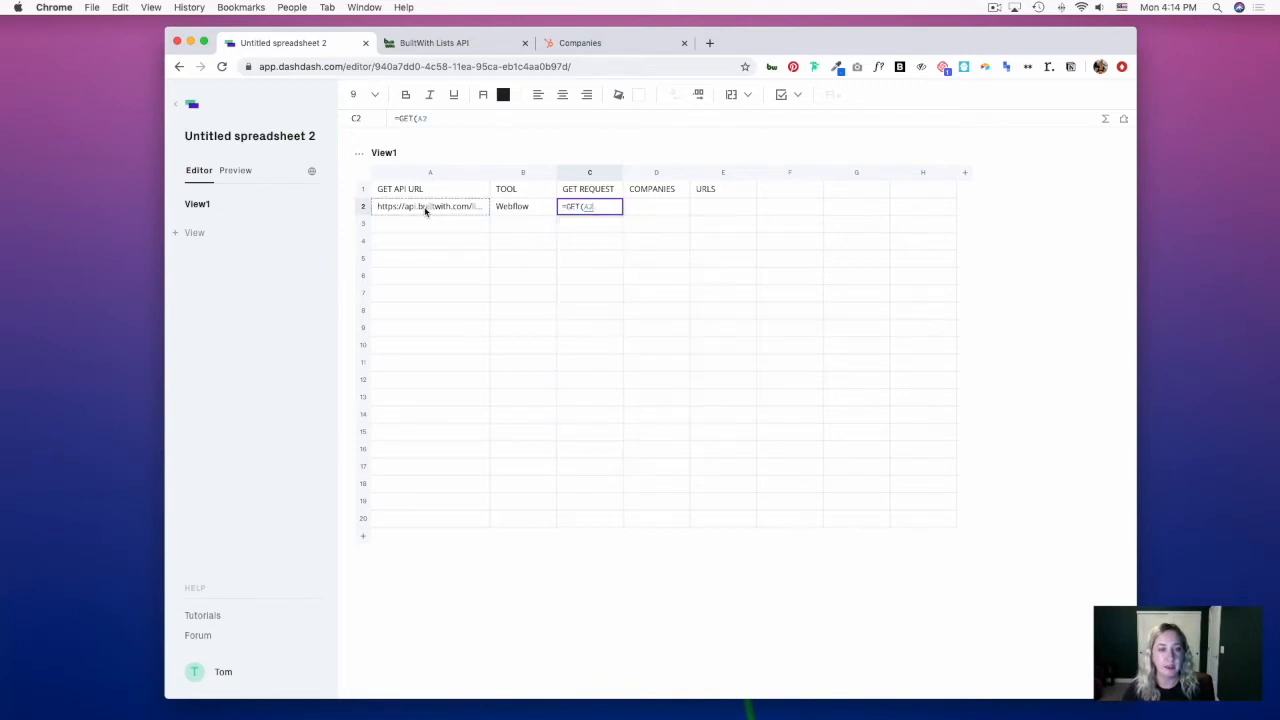
pyautogui.write('&')
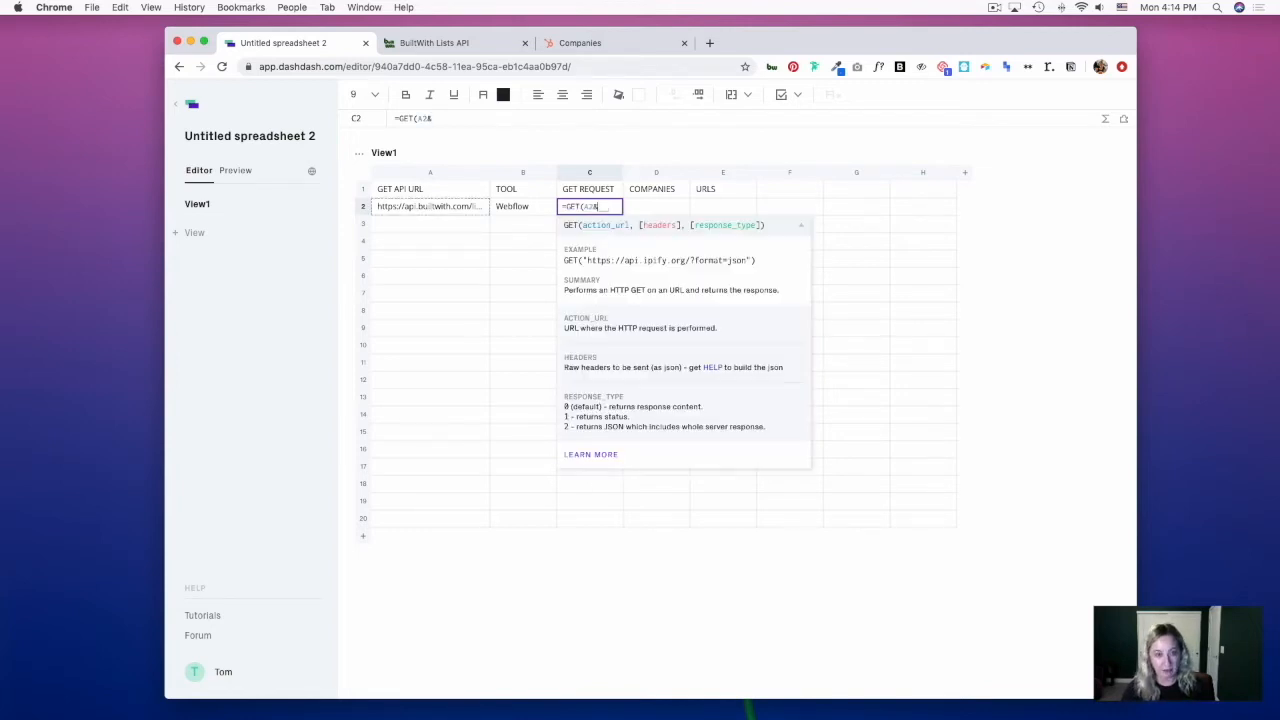
pyautogui.click(511, 207)
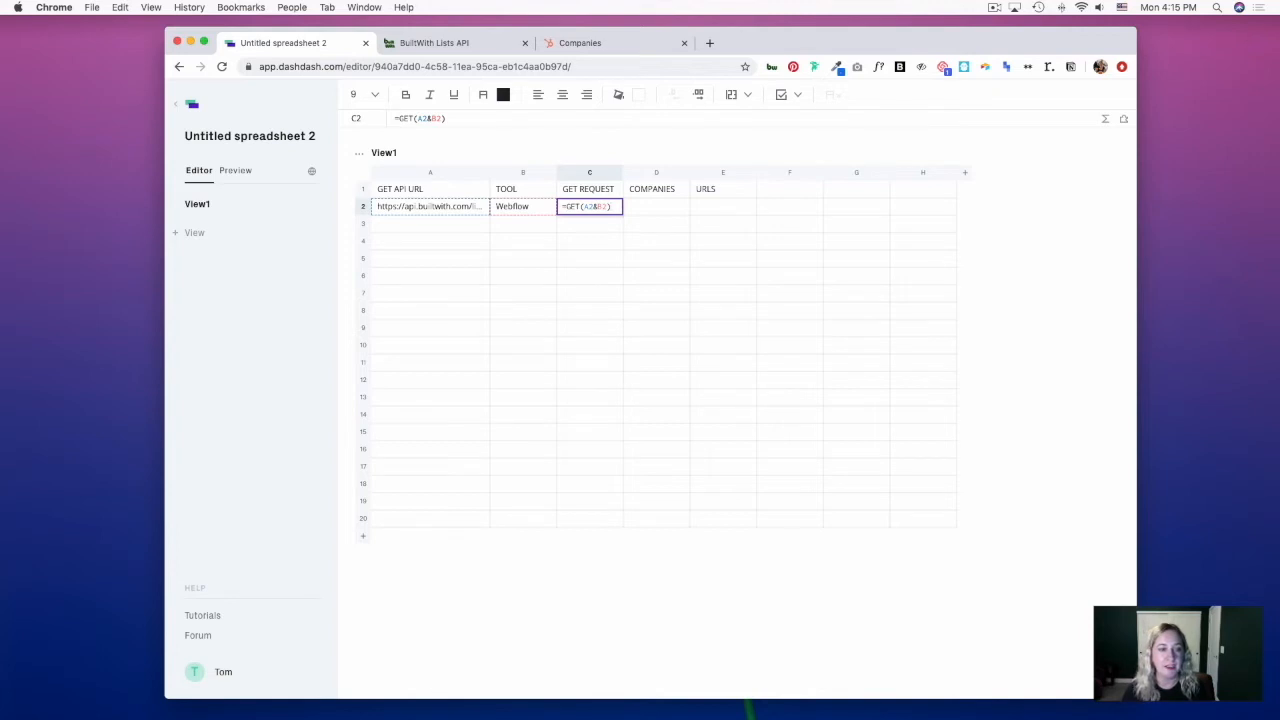
pyautogui.press('Return')
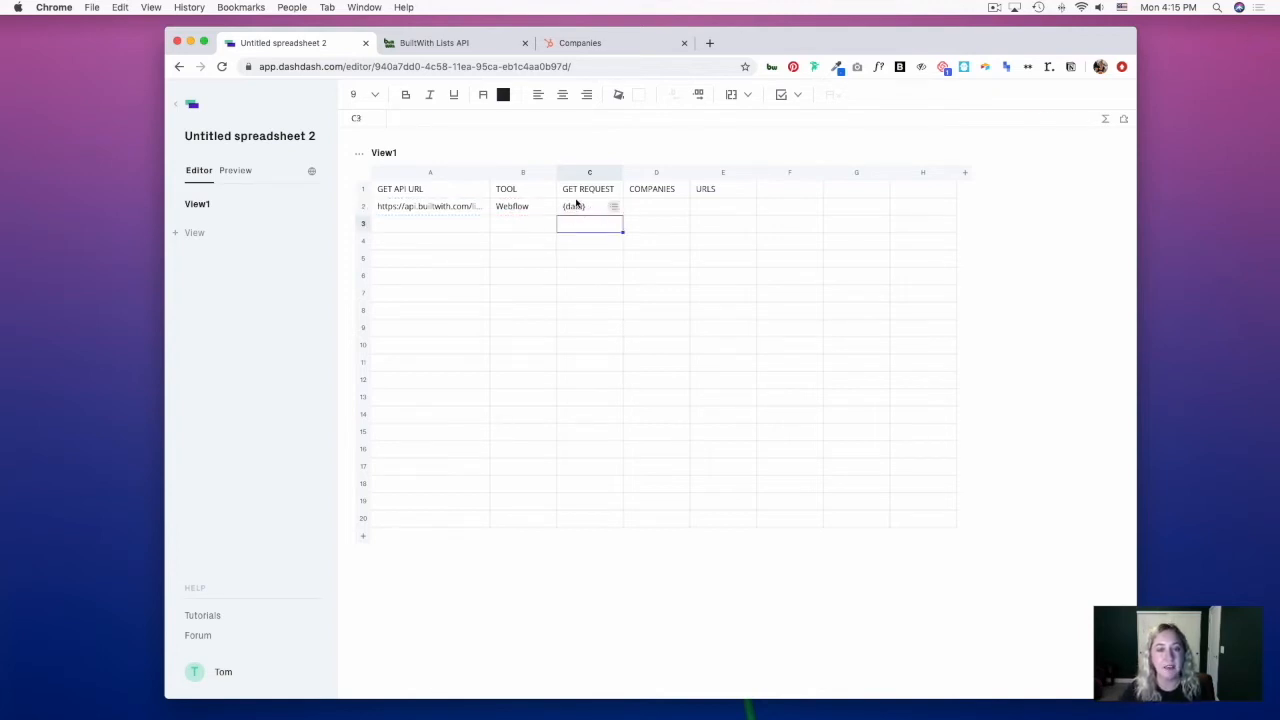
# Step: Inspect the data returned in C2, expanding Results and its first entry to examine the available fields
pyautogui.click(615, 208)
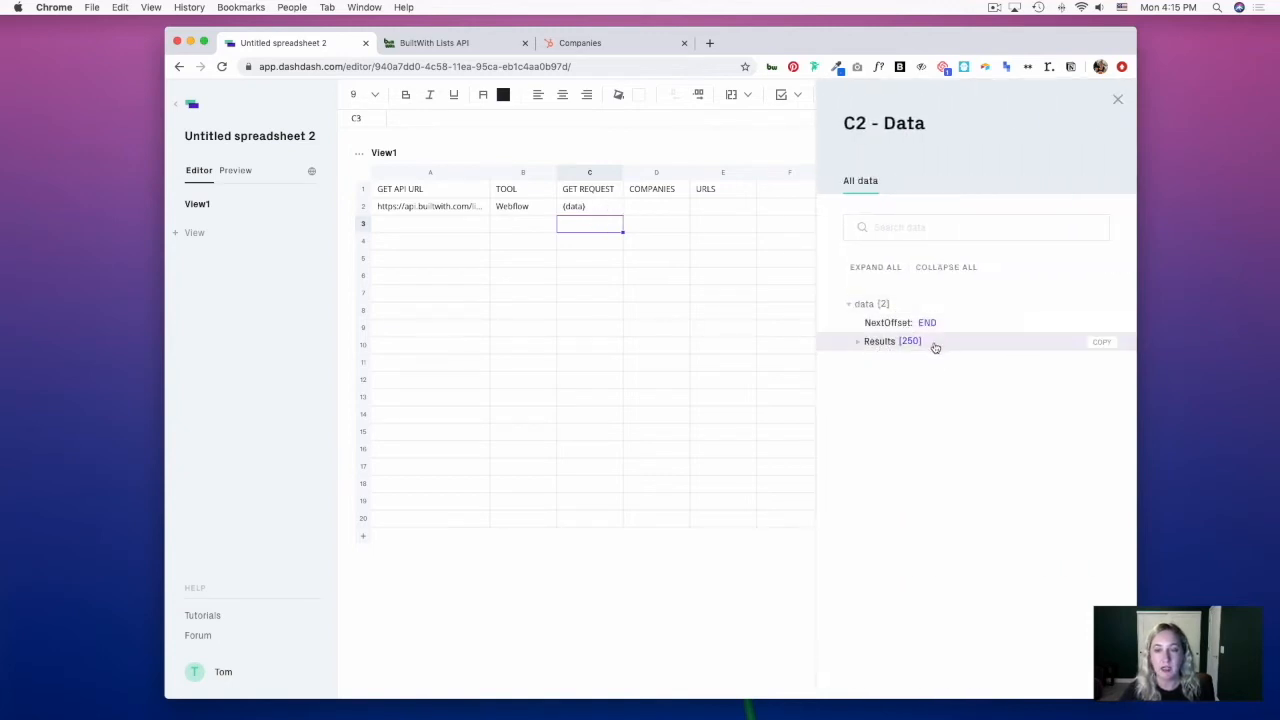
pyautogui.click(858, 342)
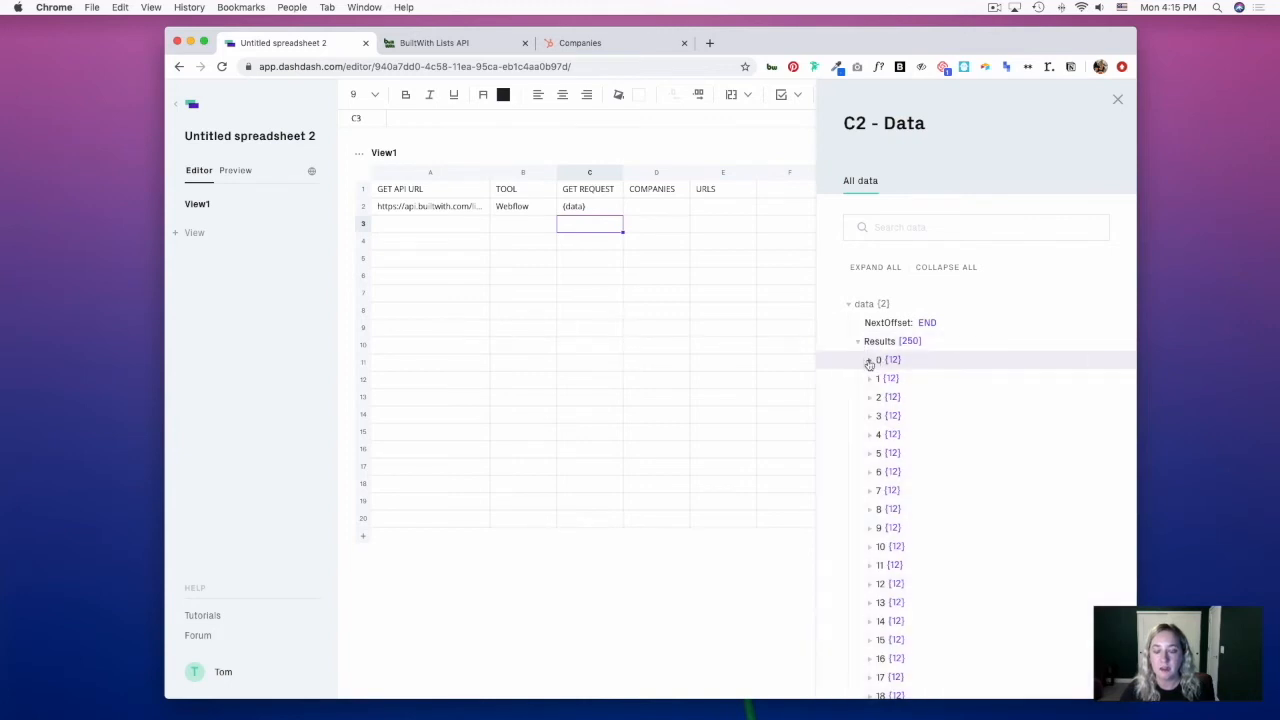
pyautogui.click(869, 360)
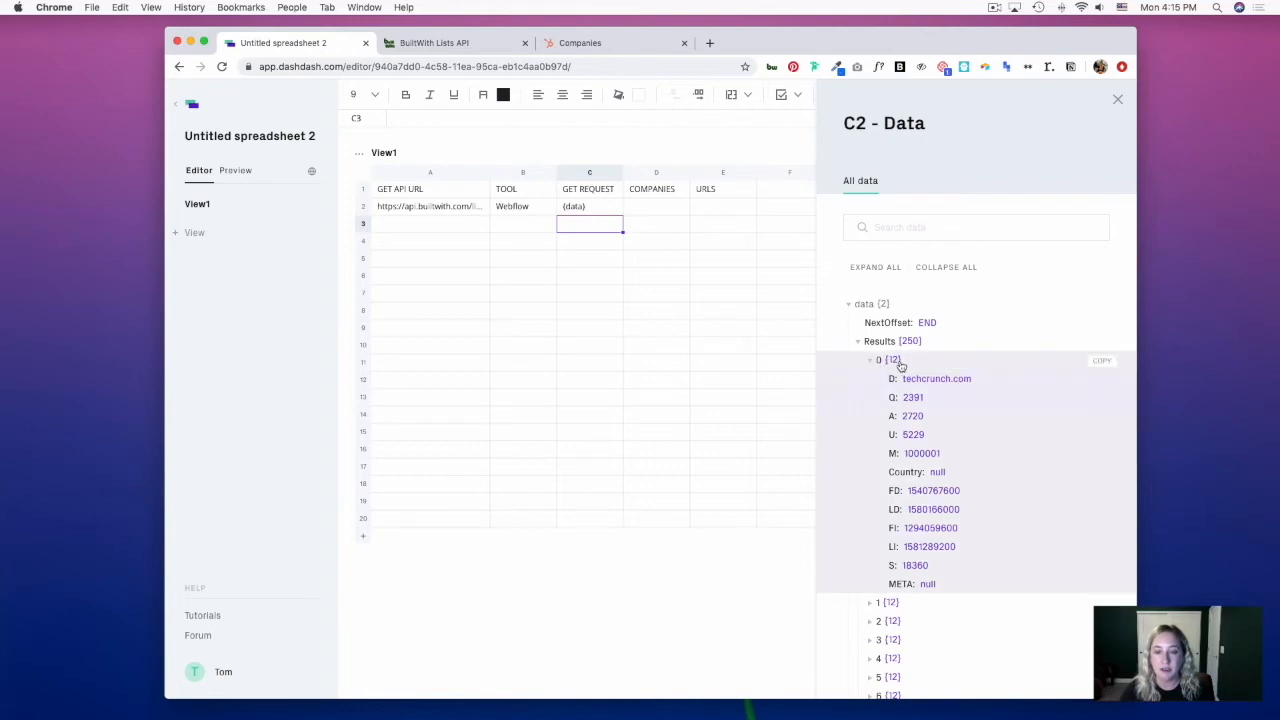
pyautogui.click(1117, 99)
# Step: Enter the formula =PARSE(C2,'Results.[*].D') in D2 to extract every site's domain, and review the parsed data
pyautogui.click(637, 213)
pyautogui.write('=PARSE(')
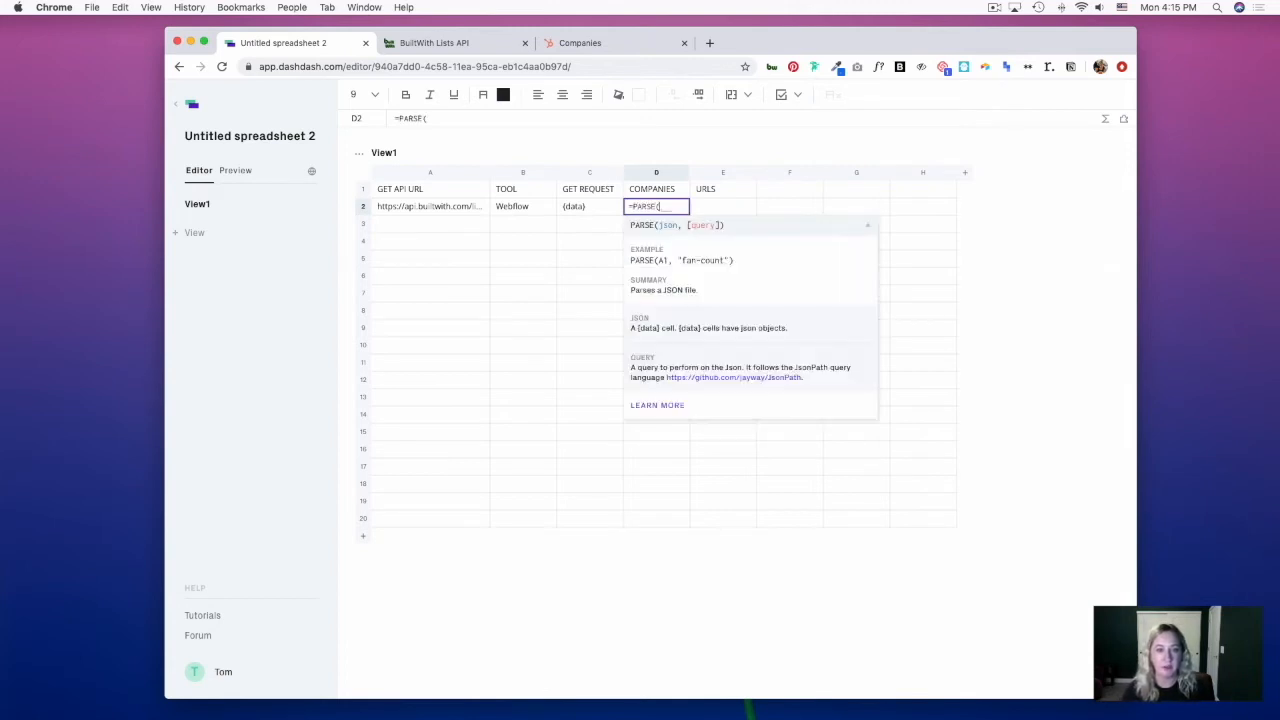
pyautogui.click(589, 210)
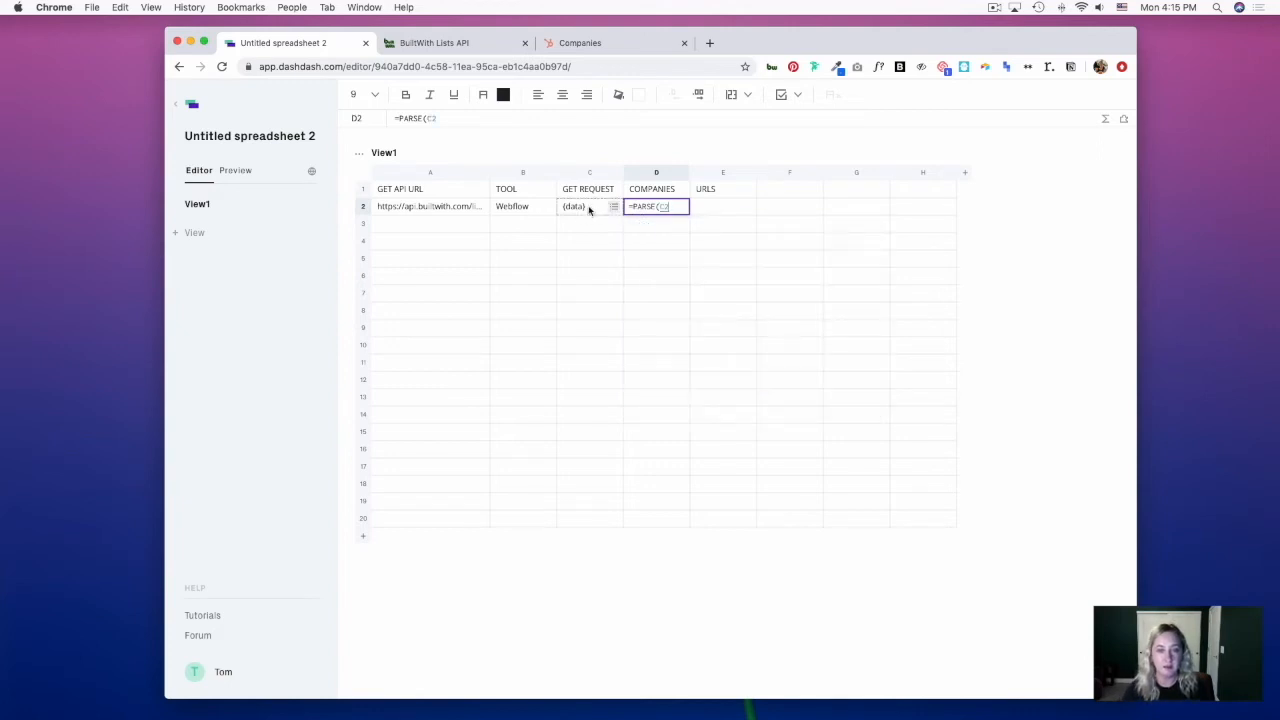
pyautogui.write(',')
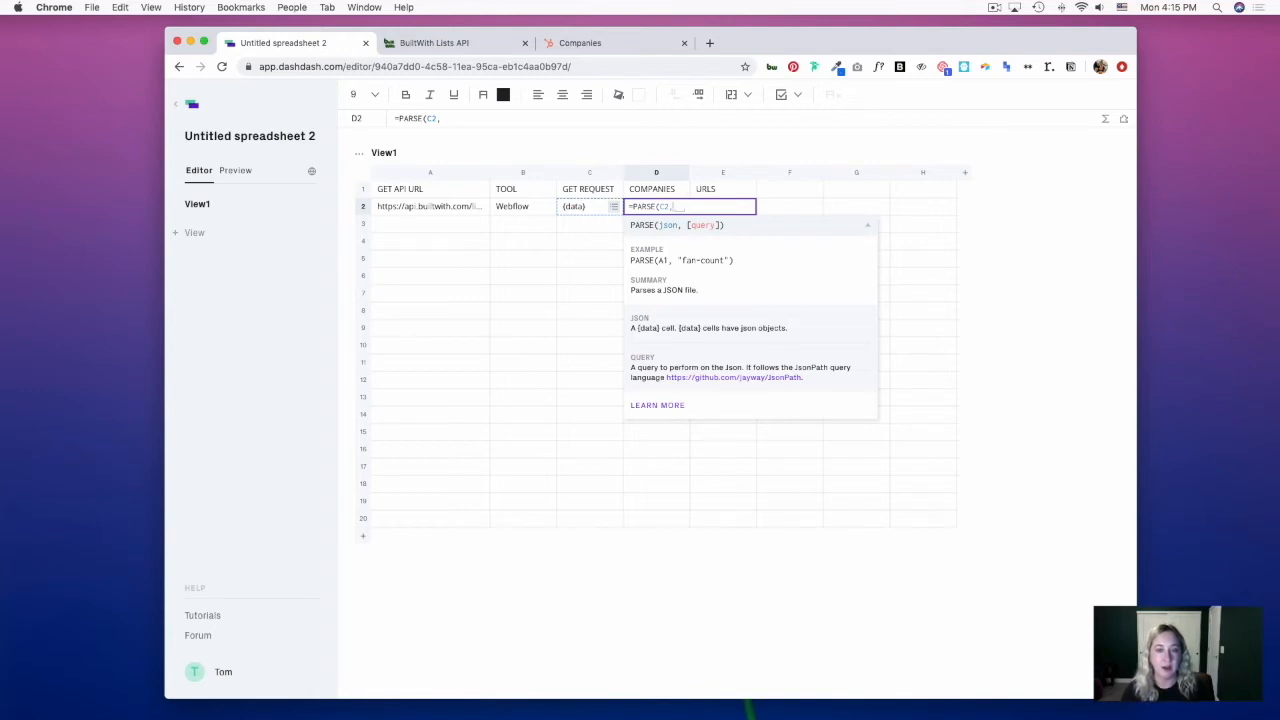
pyautogui.write("'")
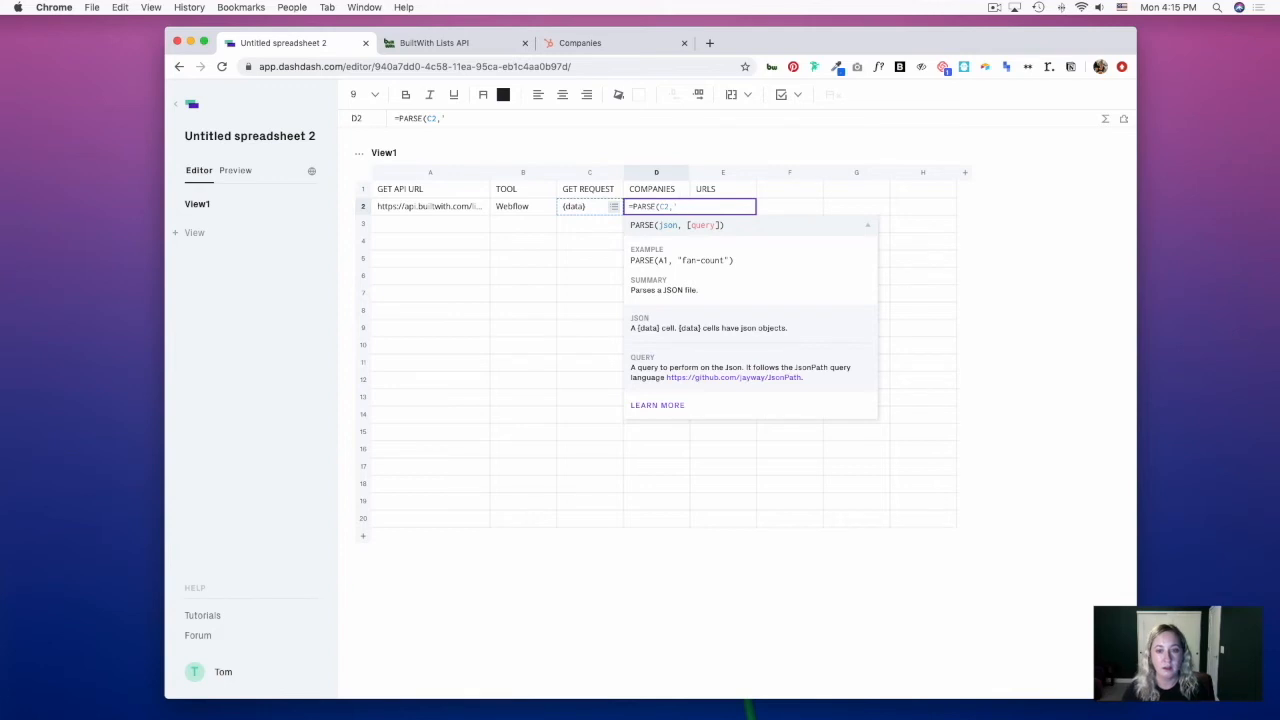
pyautogui.write('Results')
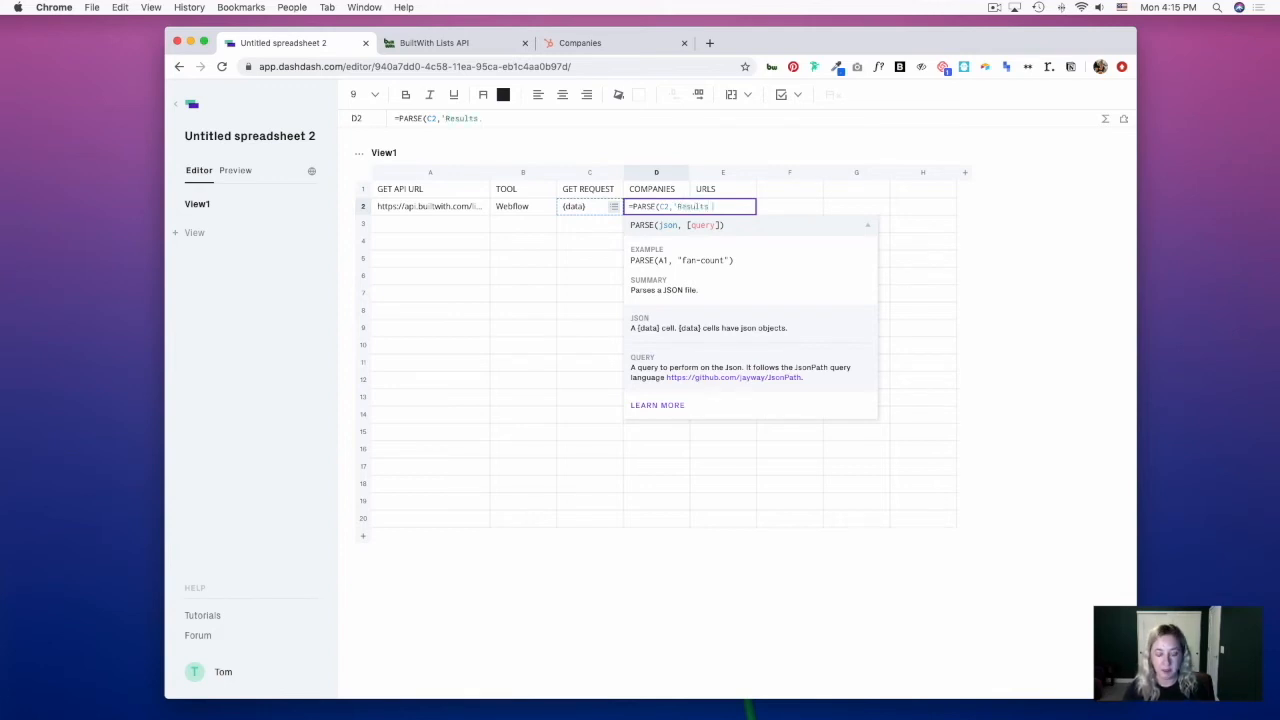
pyautogui.write('.[')
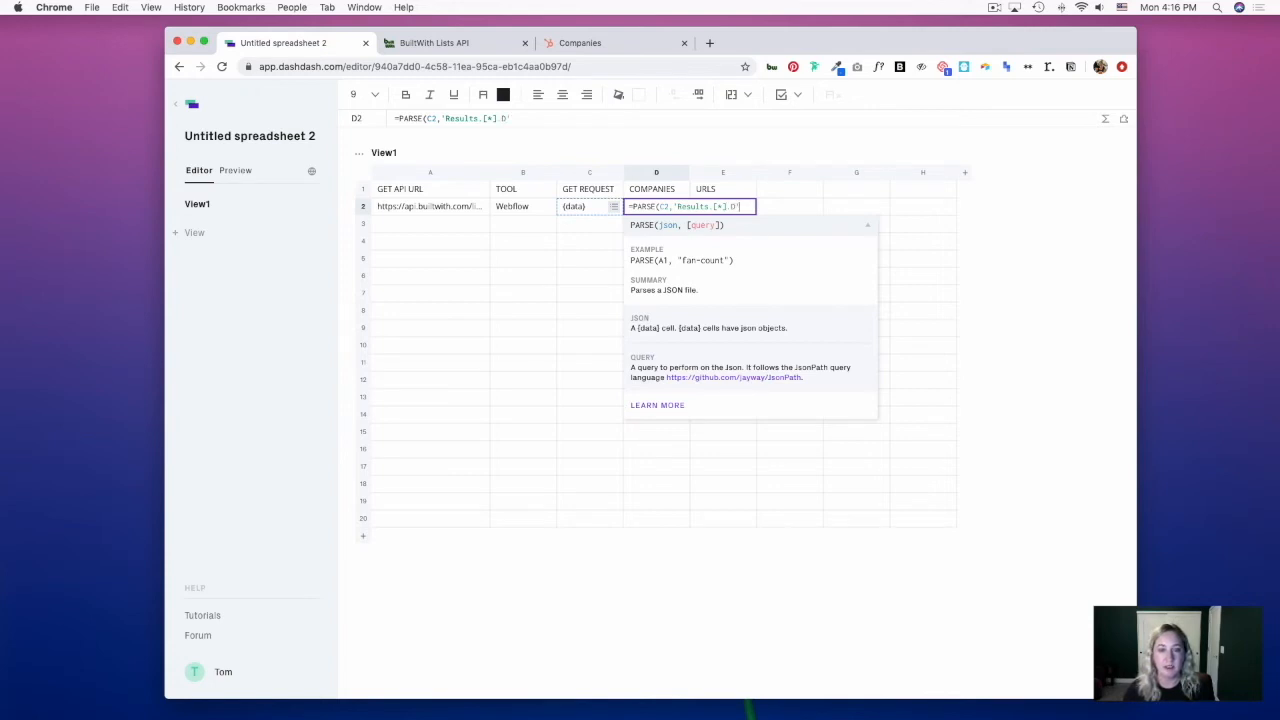
pyautogui.write(')')
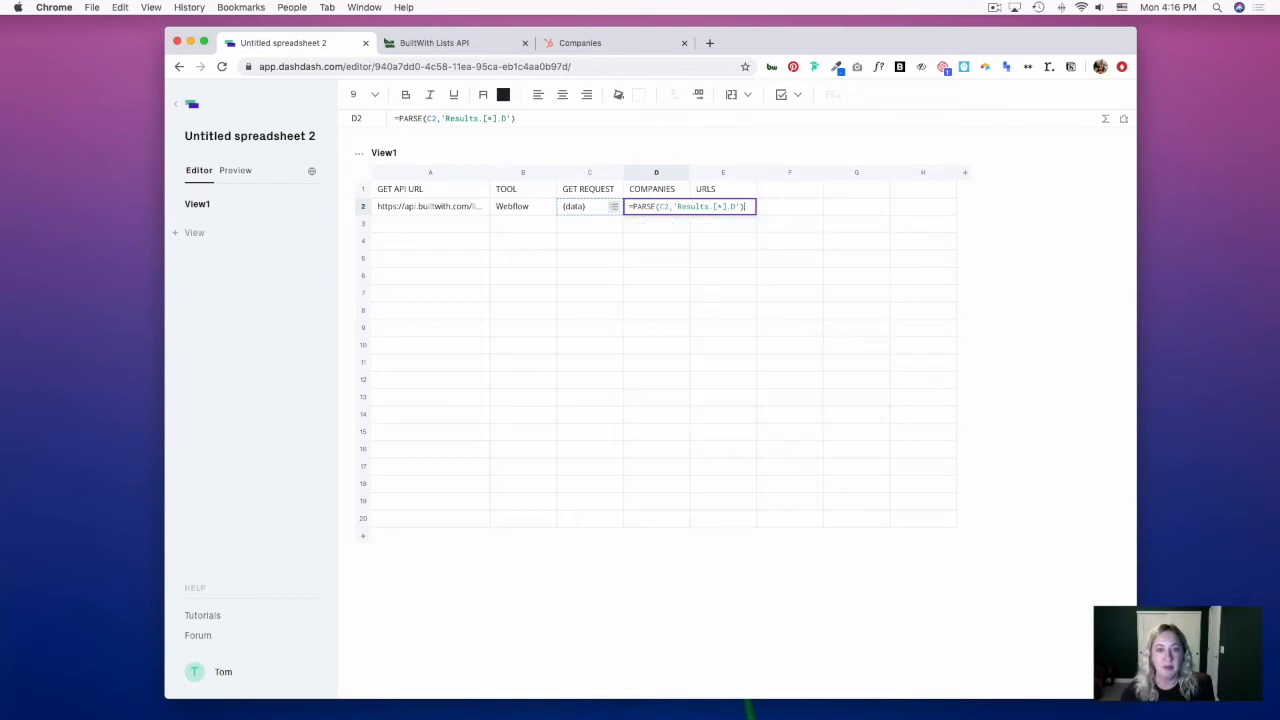
pyautogui.press('Return')
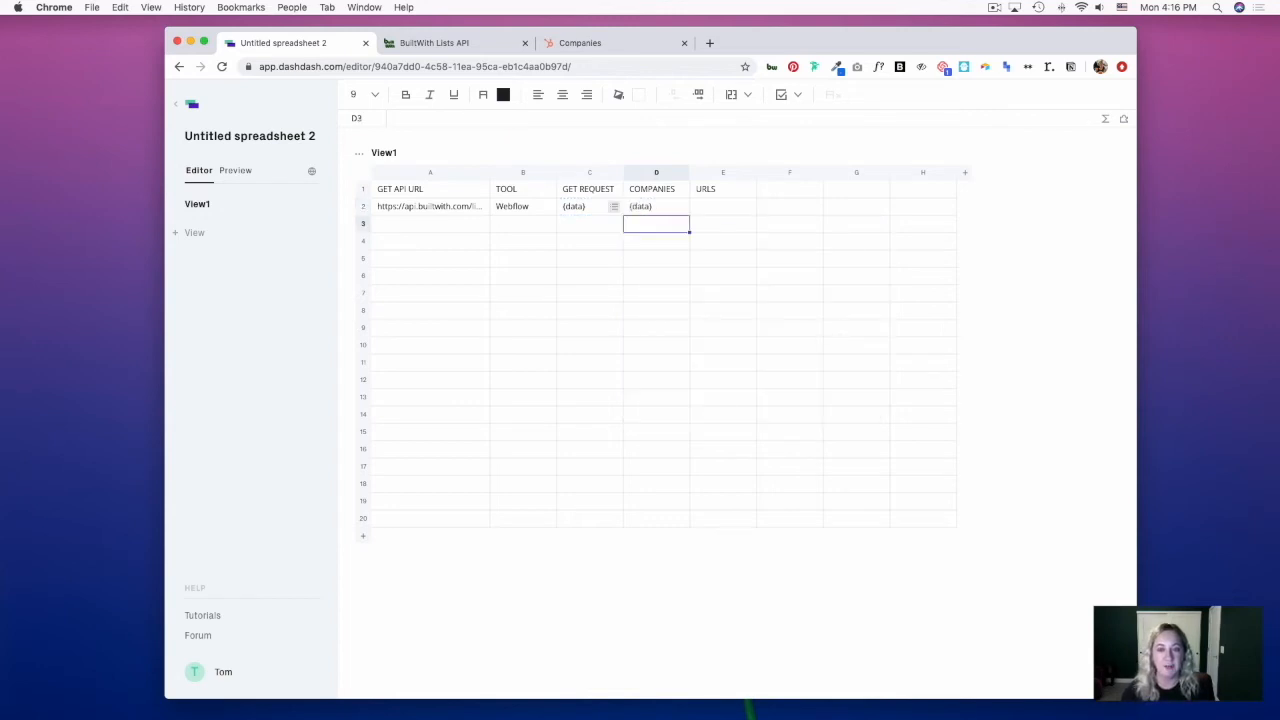
pyautogui.click(680, 207)
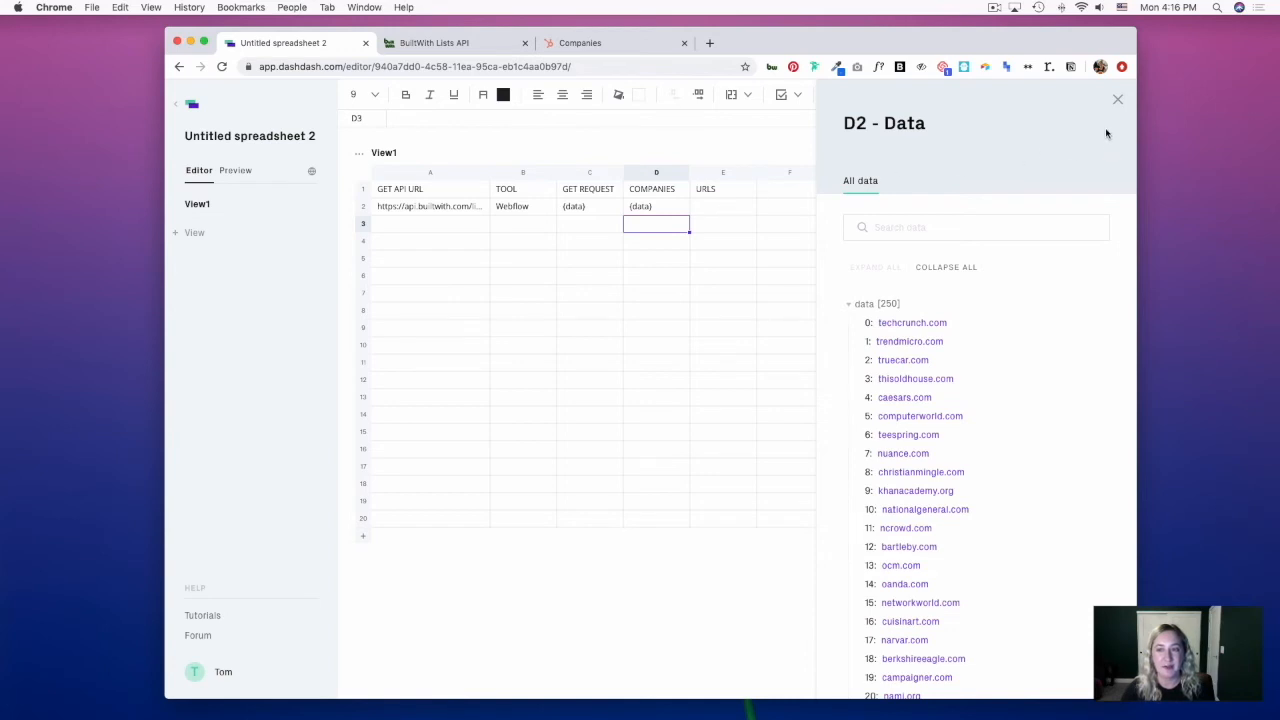
pyautogui.click(1117, 103)
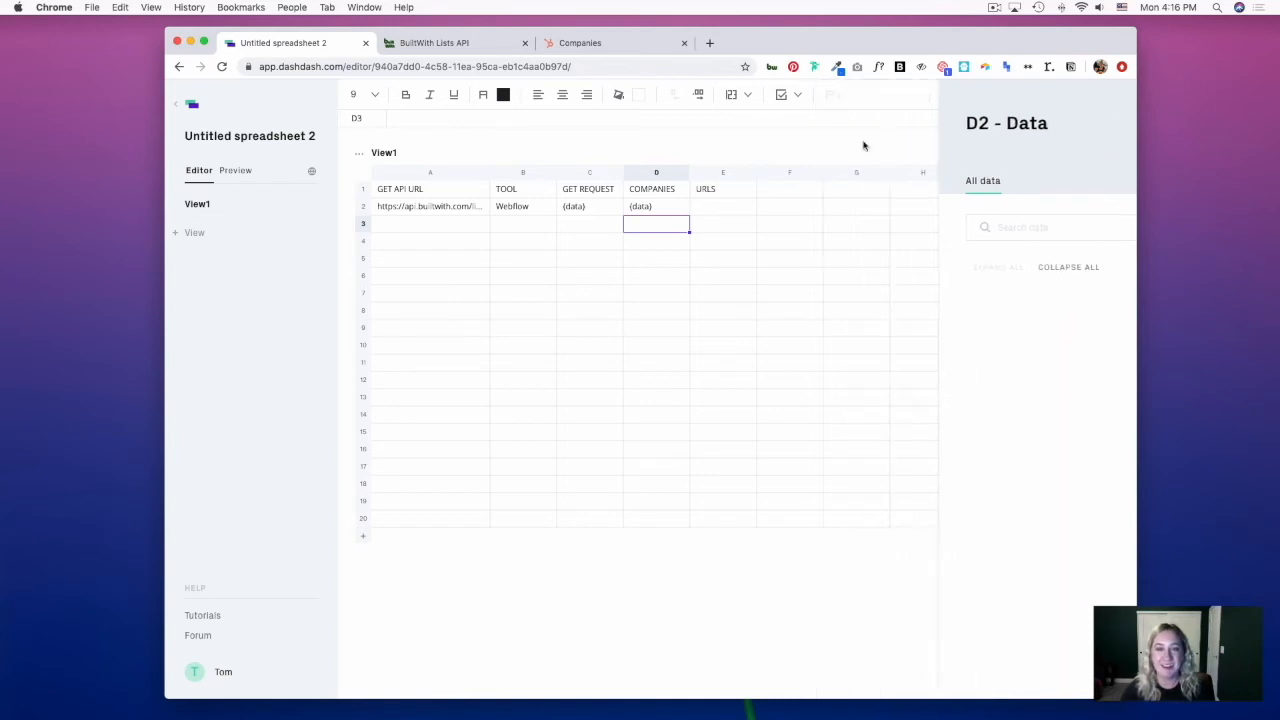
# Step: Enter the formula =PARSE(D2) in E2 and widen column E to show more of the URL list
pyautogui.click(720, 206)
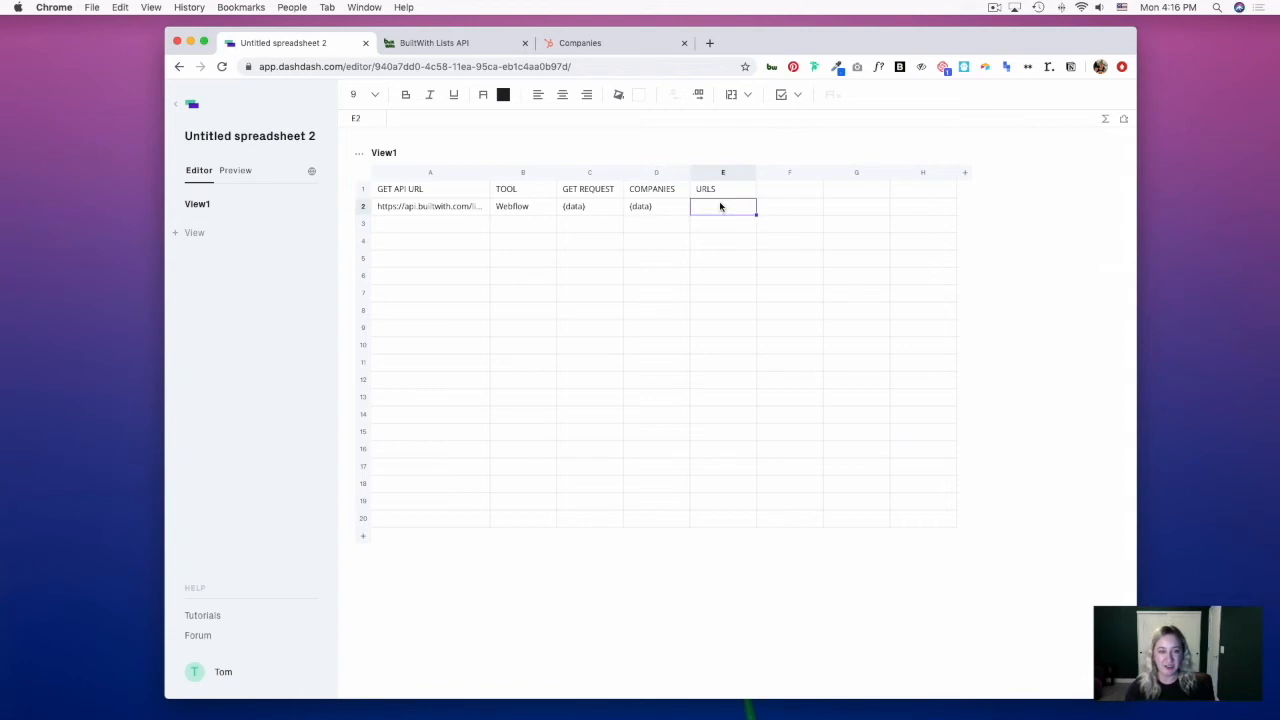
pyautogui.write('=PARSE(')
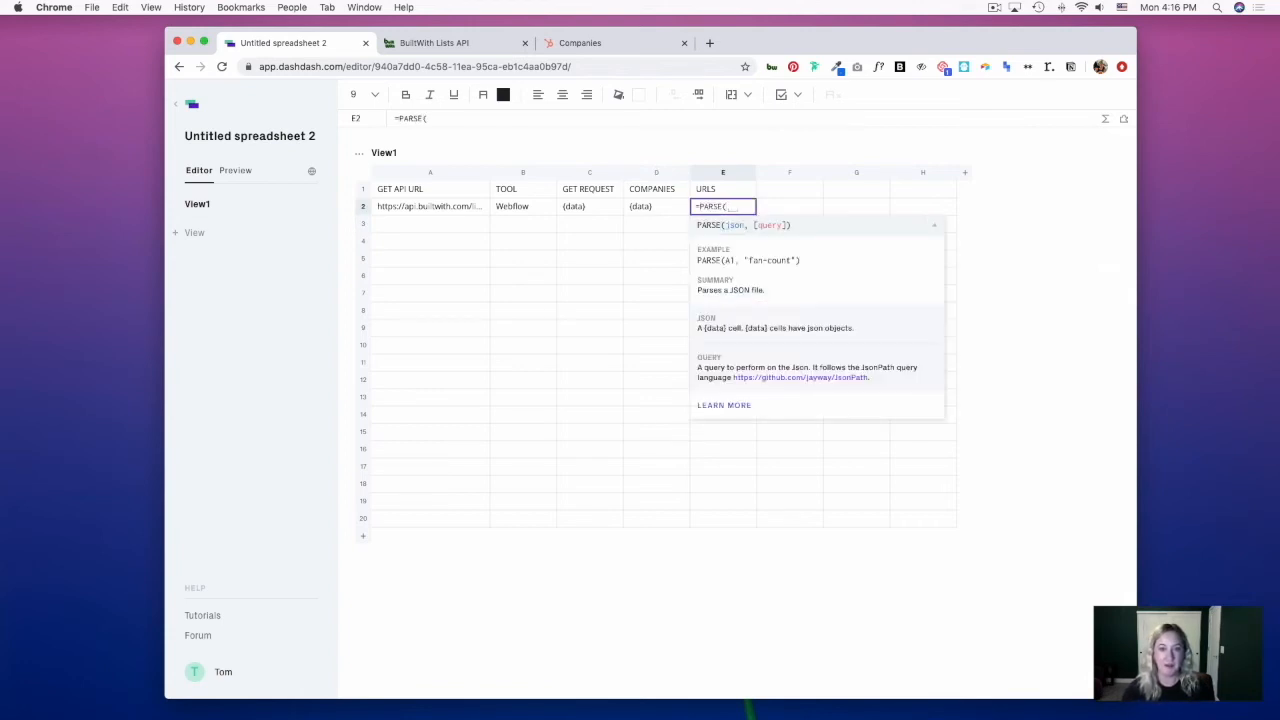
pyautogui.click(650, 208)
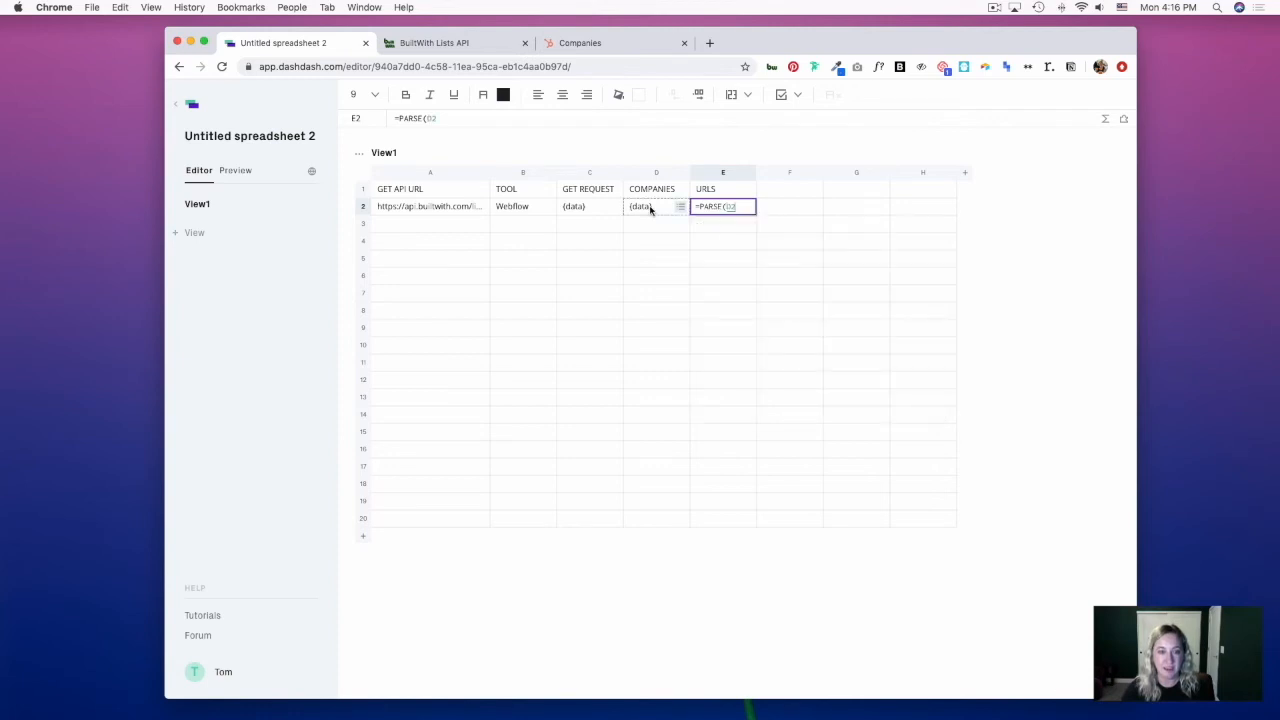
pyautogui.write(')')
pyautogui.press('Return')
pyautogui.click(750, 210)
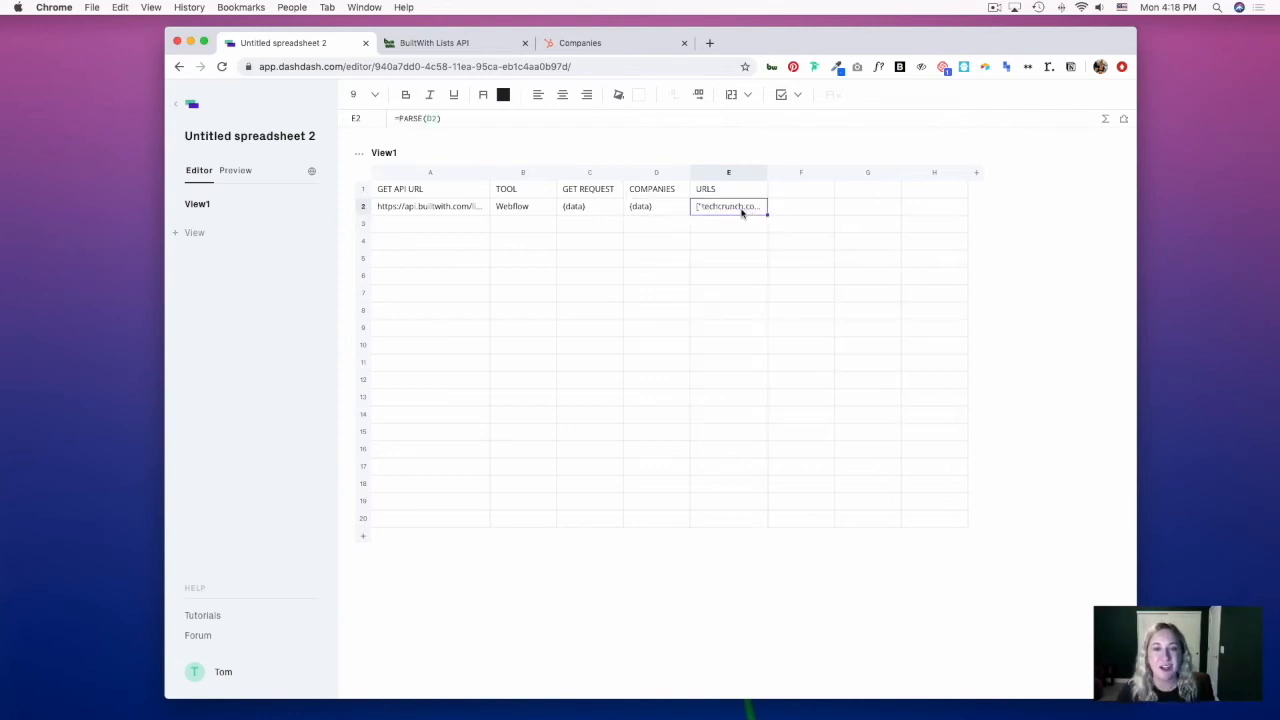
pyautogui.moveTo(767, 170); pyautogui.dragTo(1073, 168)
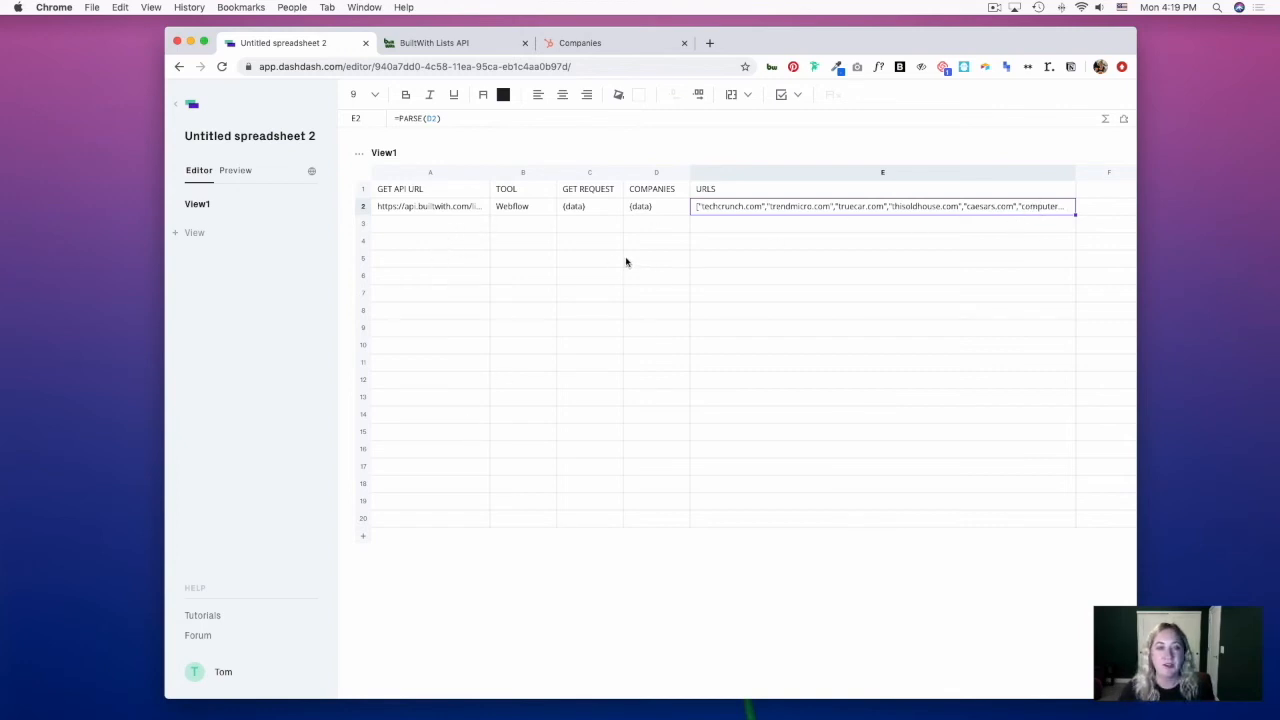
# Step: Enter the index numbers 0, 1, 2, 3 and 4 in cells A4 through A8
pyautogui.click(431, 249)
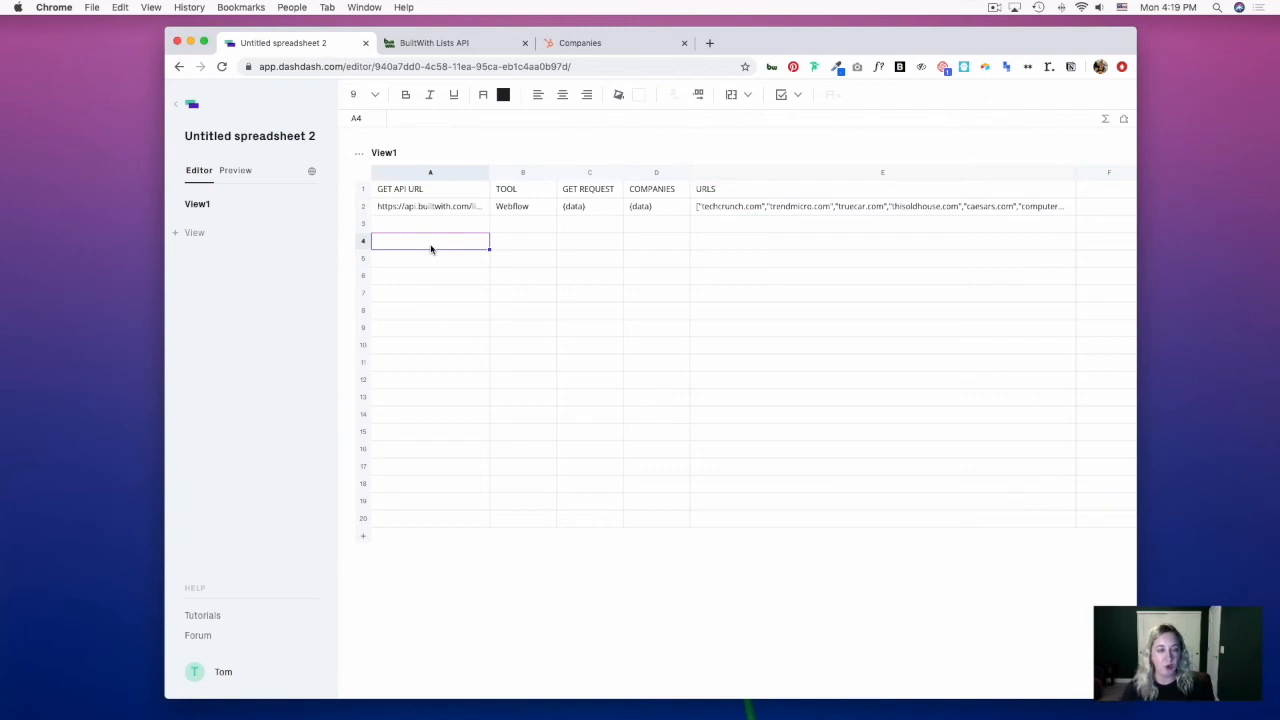
pyautogui.write('0')
pyautogui.press('Return')
pyautogui.write('1')
pyautogui.press('Return')
pyautogui.write('2')
pyautogui.press('Return')
pyautogui.write('3')
pyautogui.press('Return')
pyautogui.write('4')
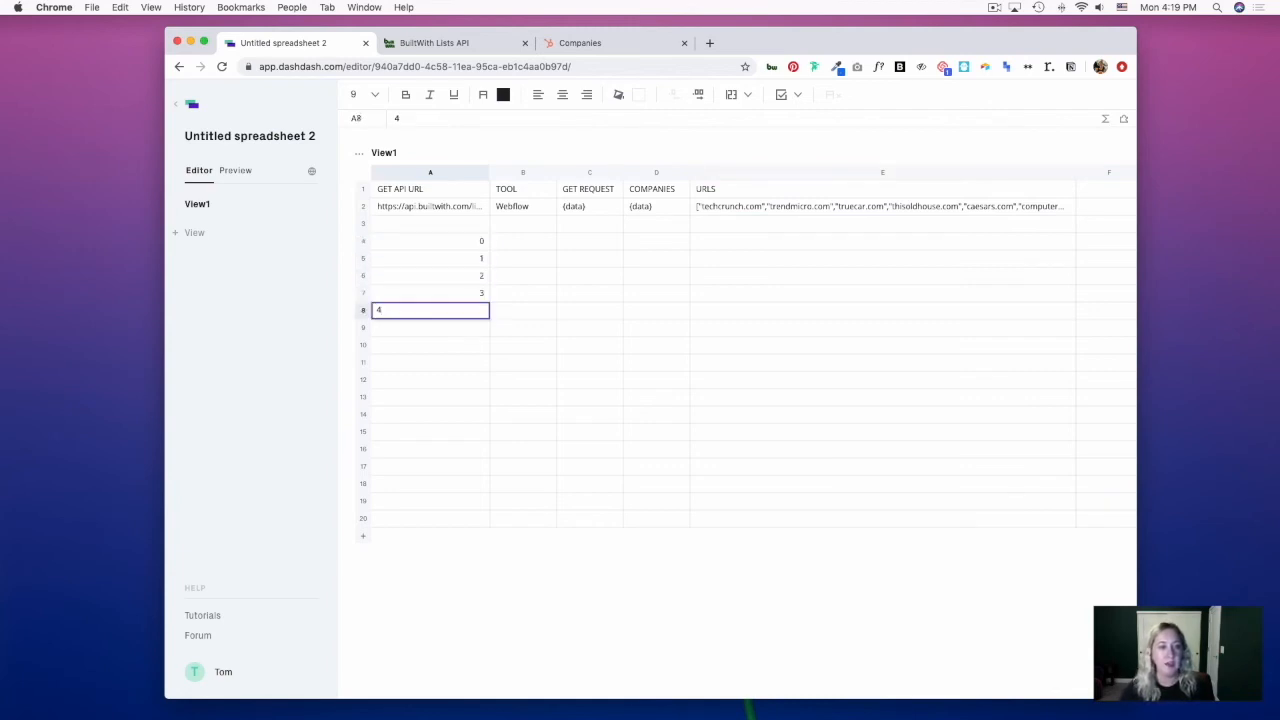
pyautogui.press('Return')
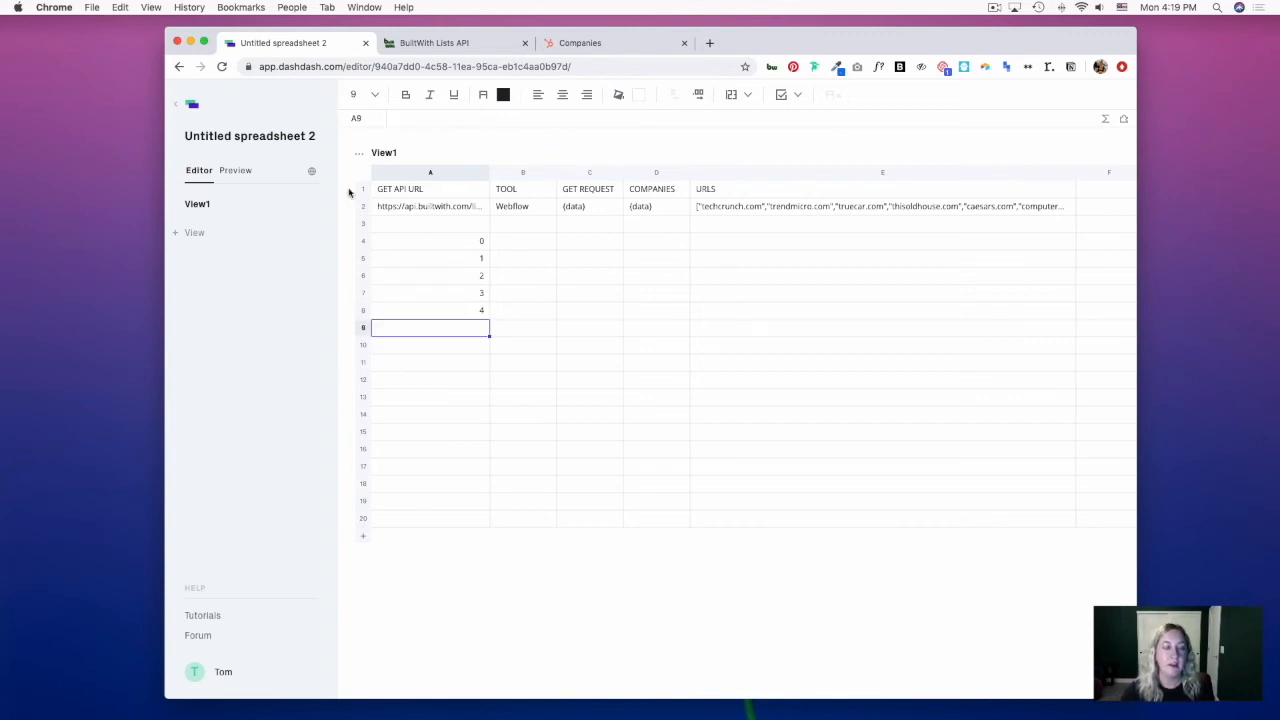
# Step: Enter the formula =PARSE($E$2, "["&A4&"]") in B4 to extract the URL matching the index in A4
pyautogui.click(525, 244)
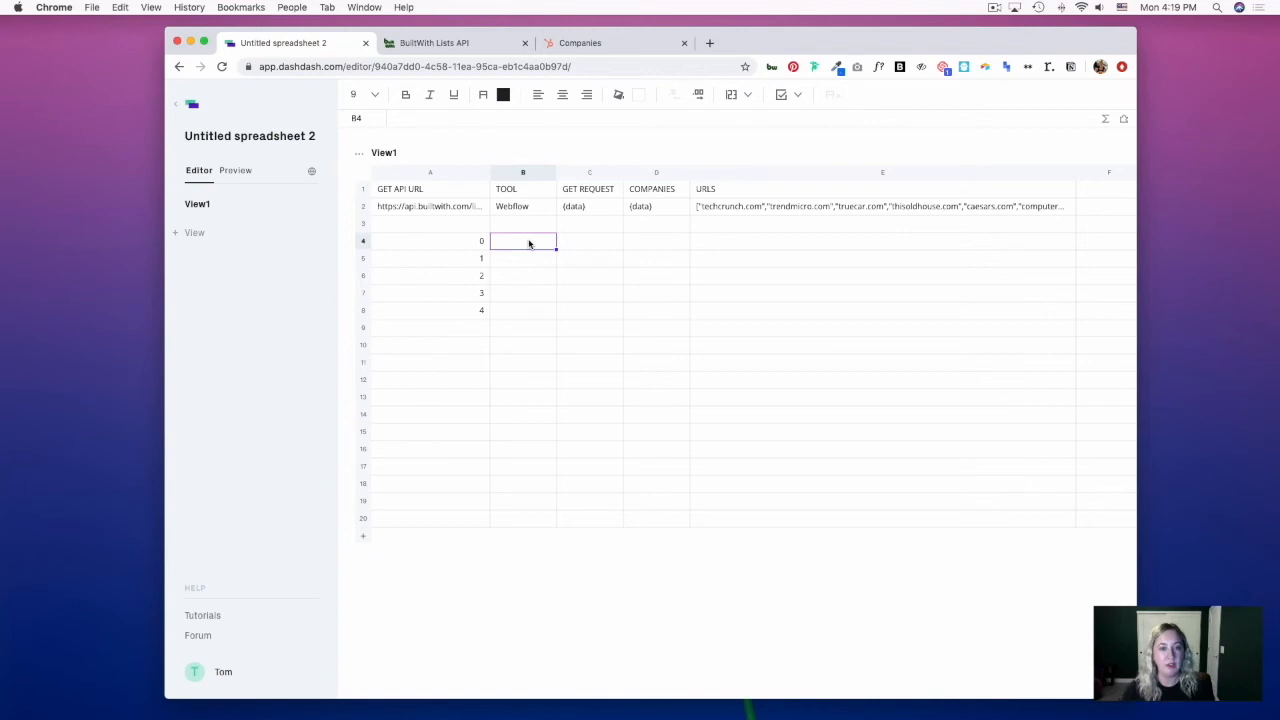
pyautogui.write('=PAR')
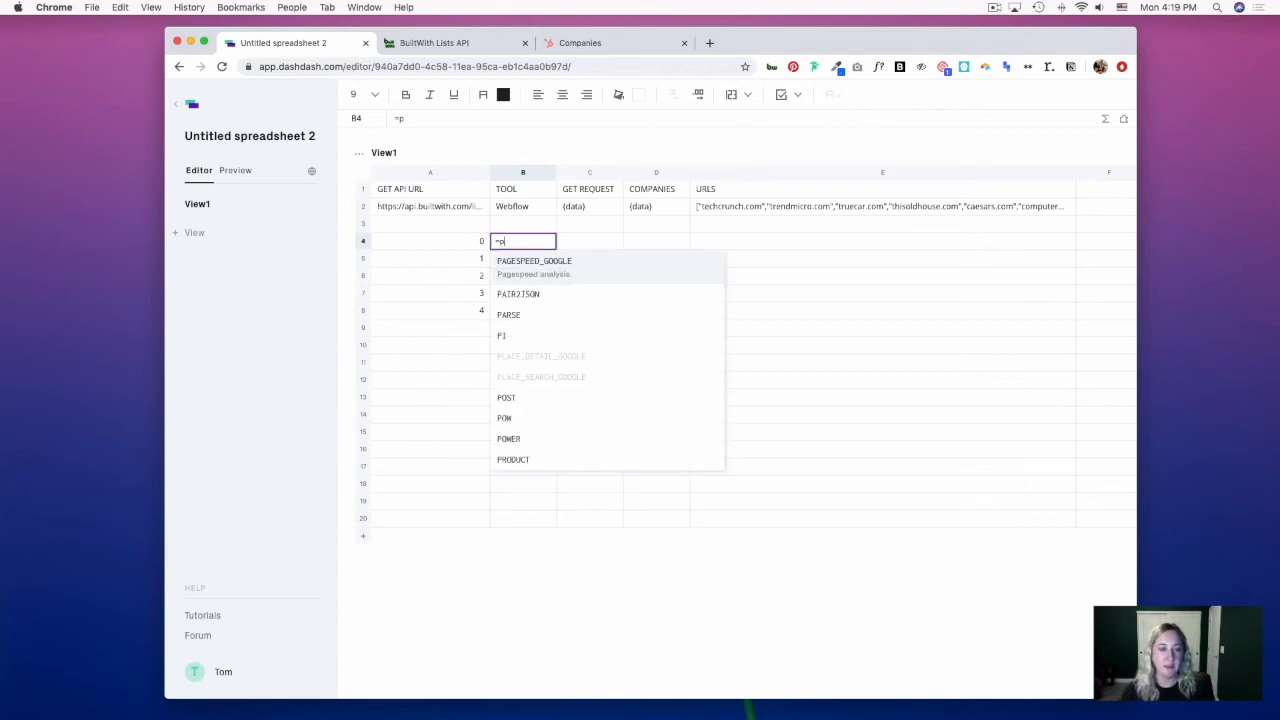
pyautogui.write('SE(')
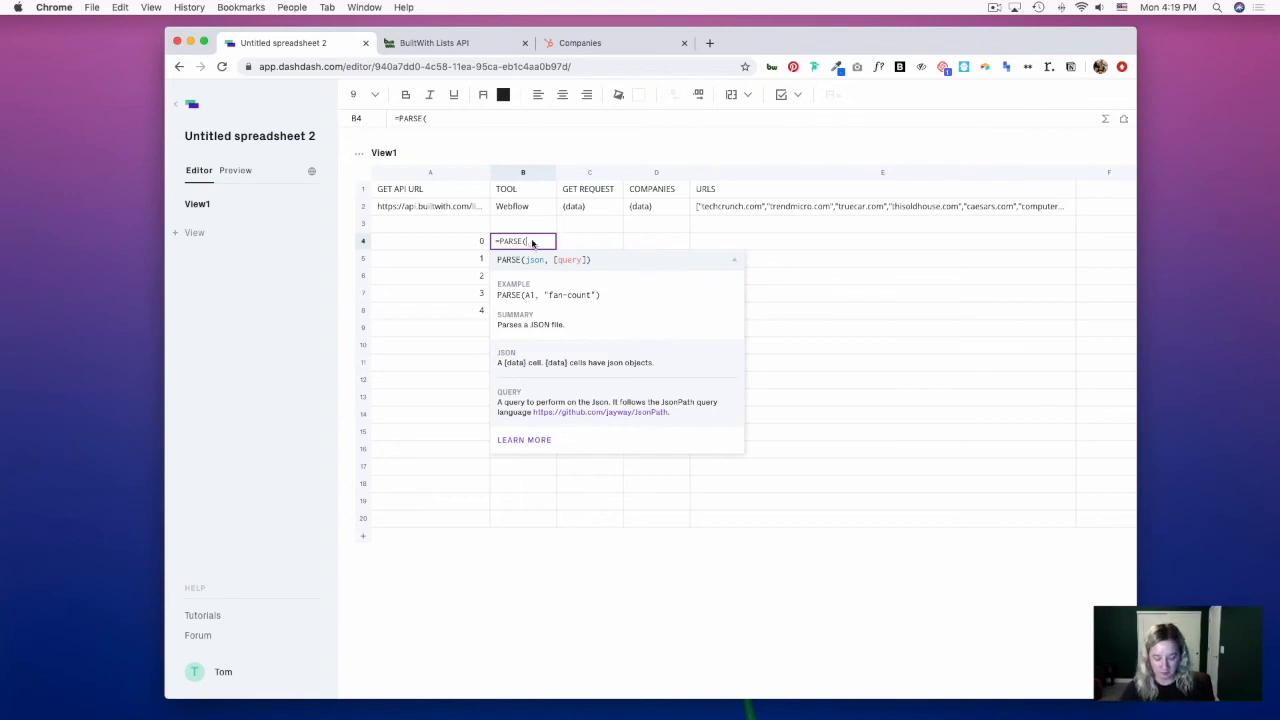
pyautogui.write('$')
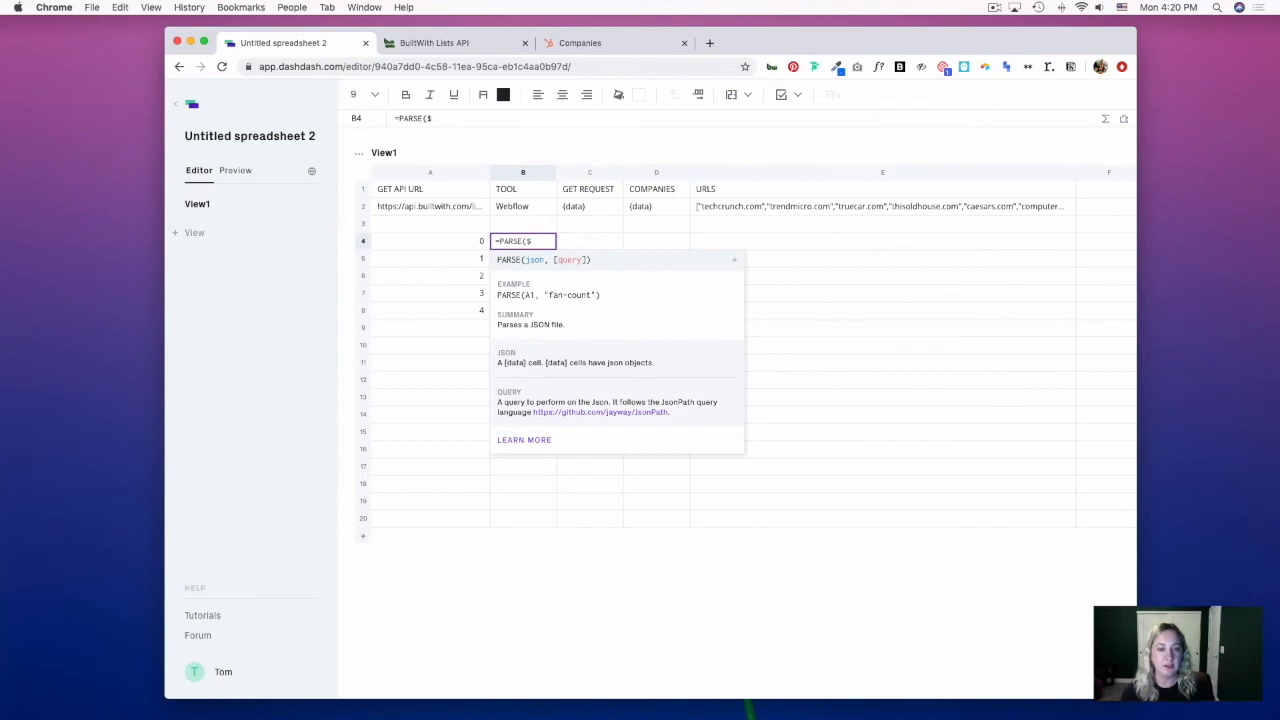
pyautogui.write('E')
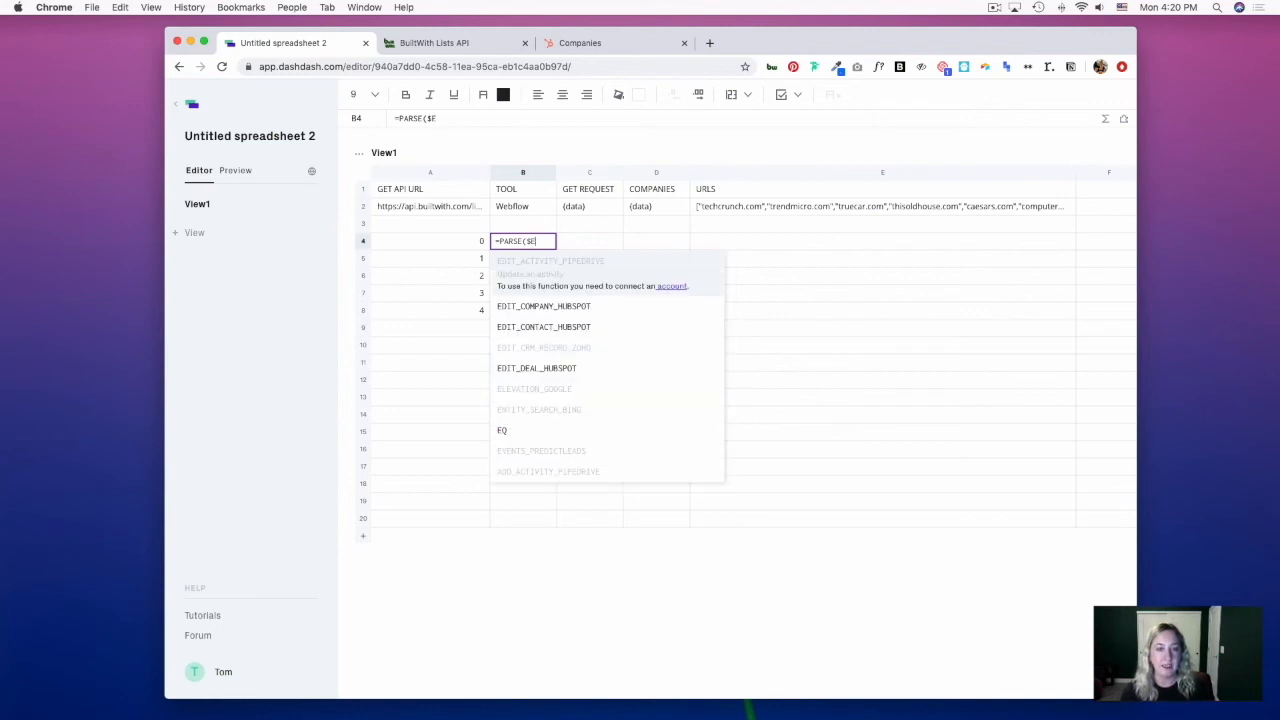
pyautogui.write('2')
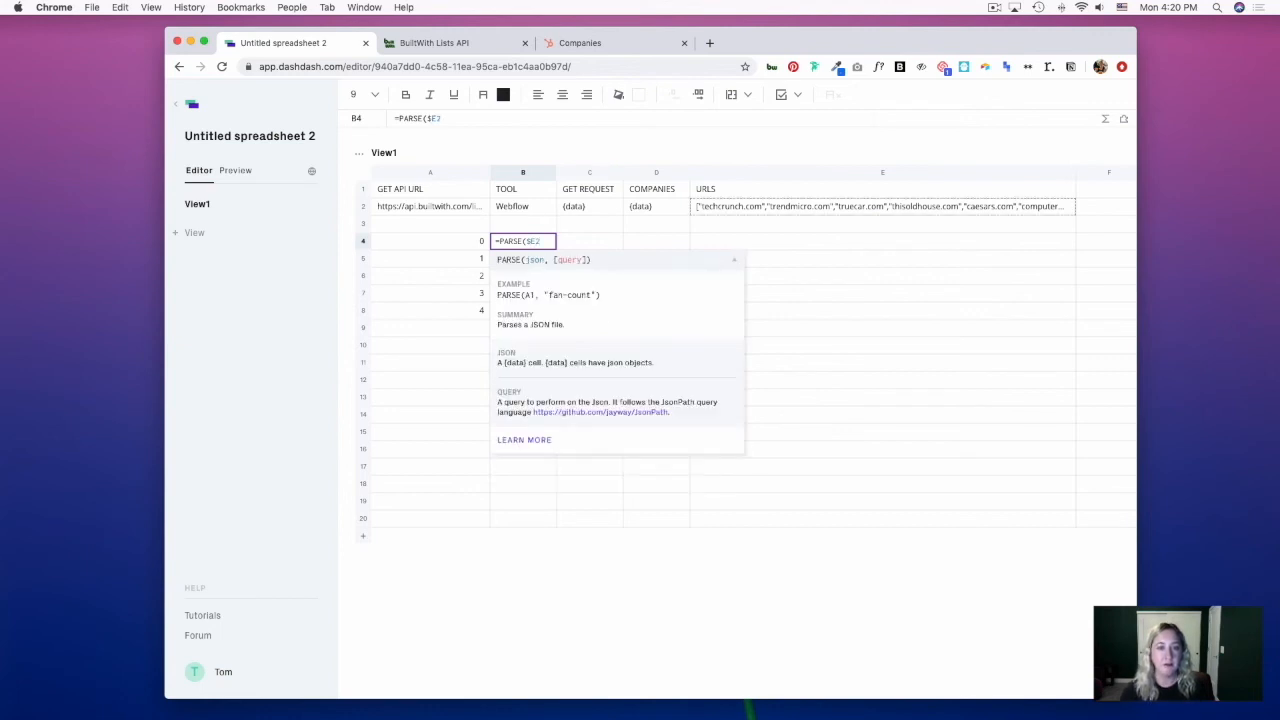
pyautogui.press('BackSpace')
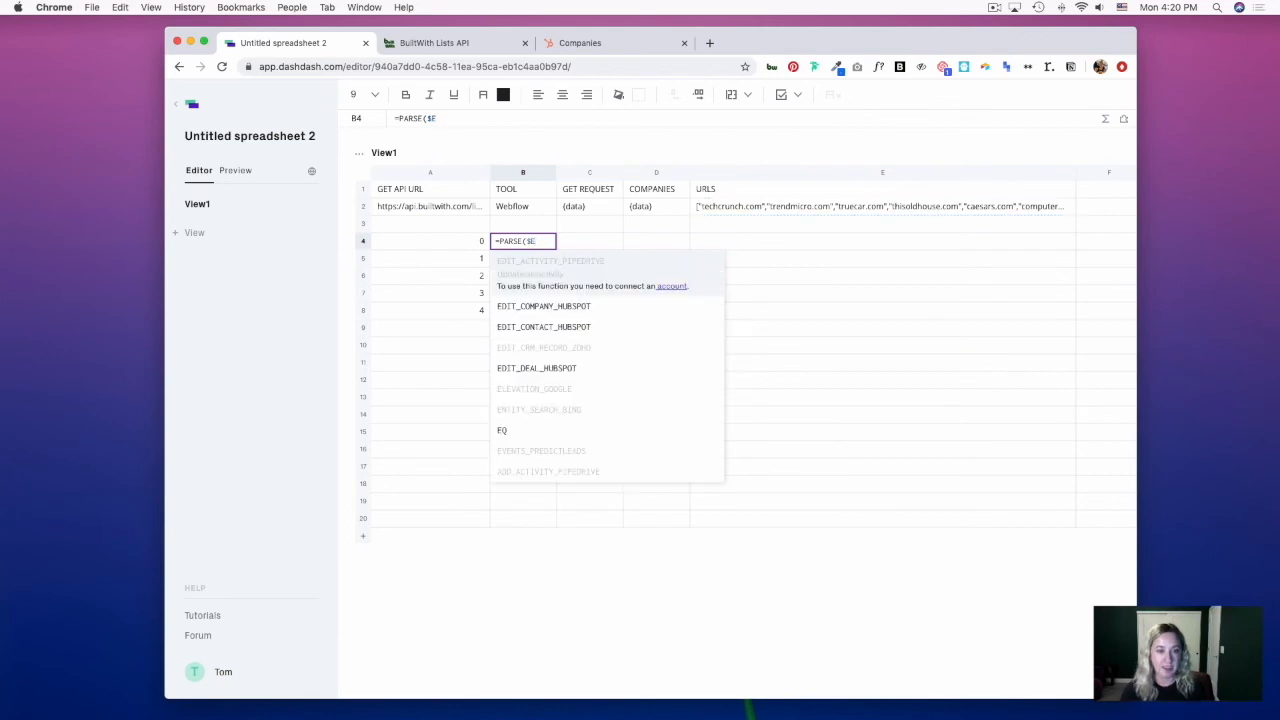
pyautogui.write('$2')
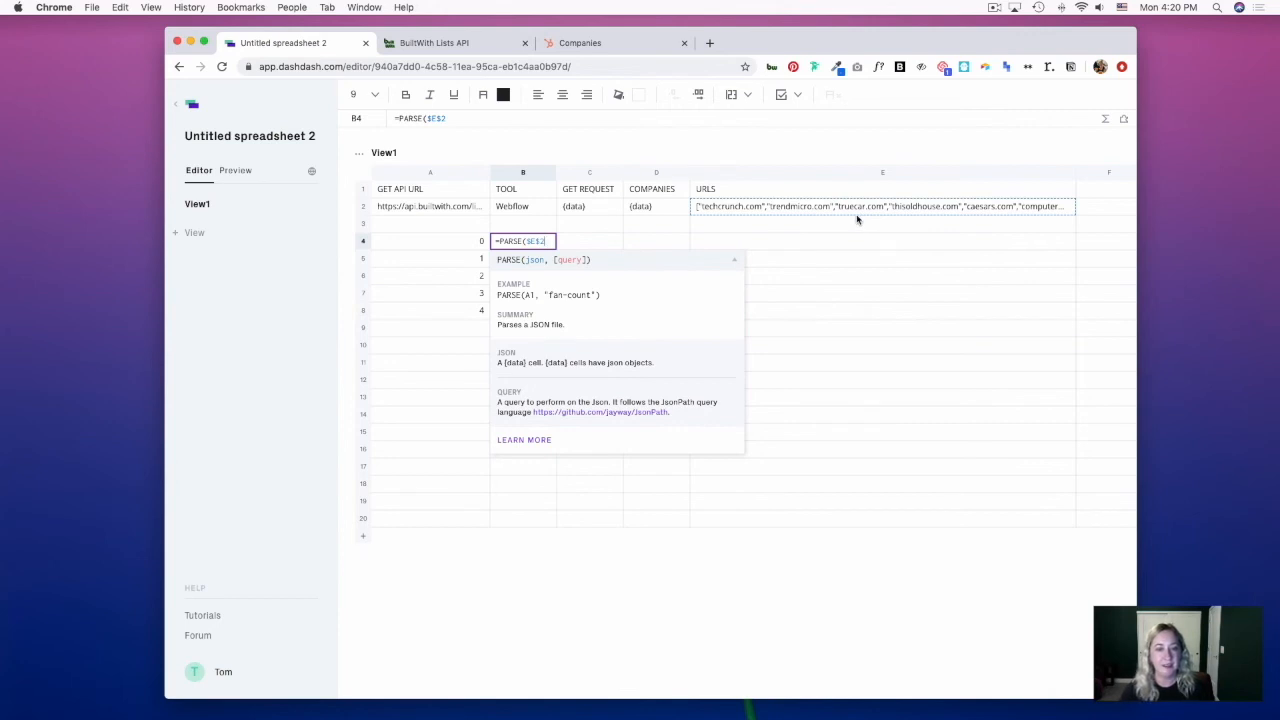
pyautogui.write(', "')
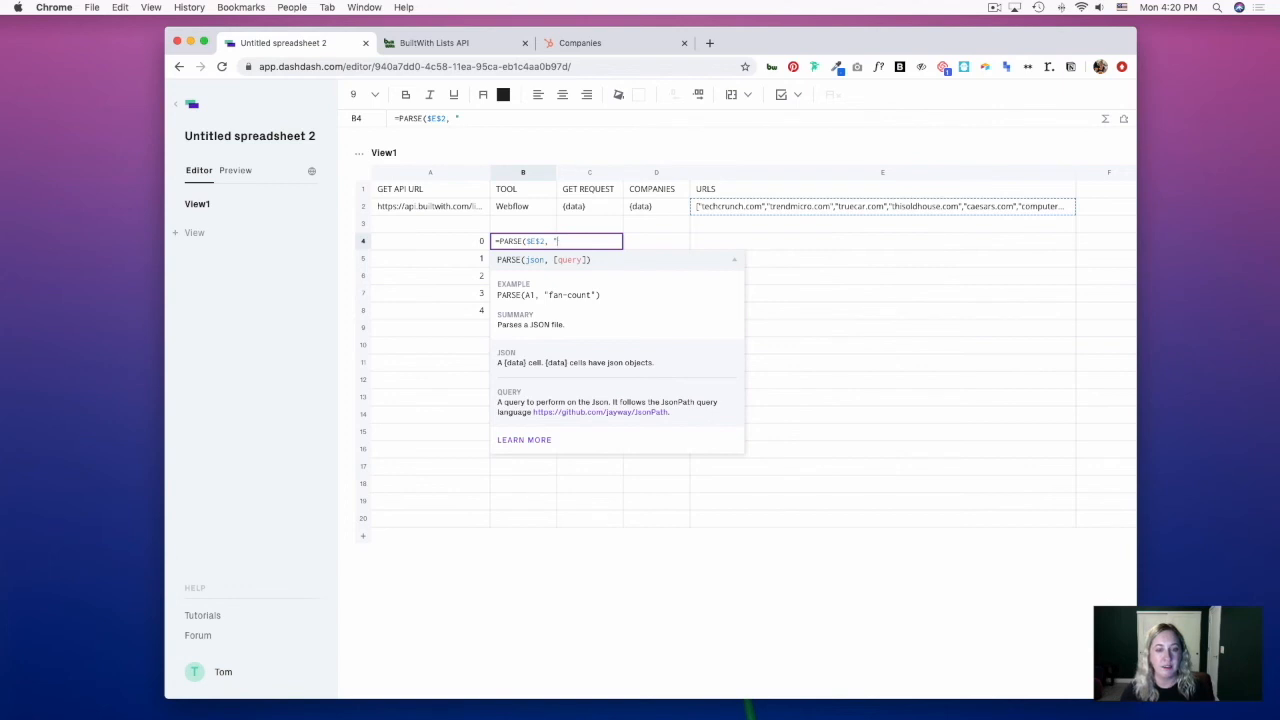
pyautogui.write('[')
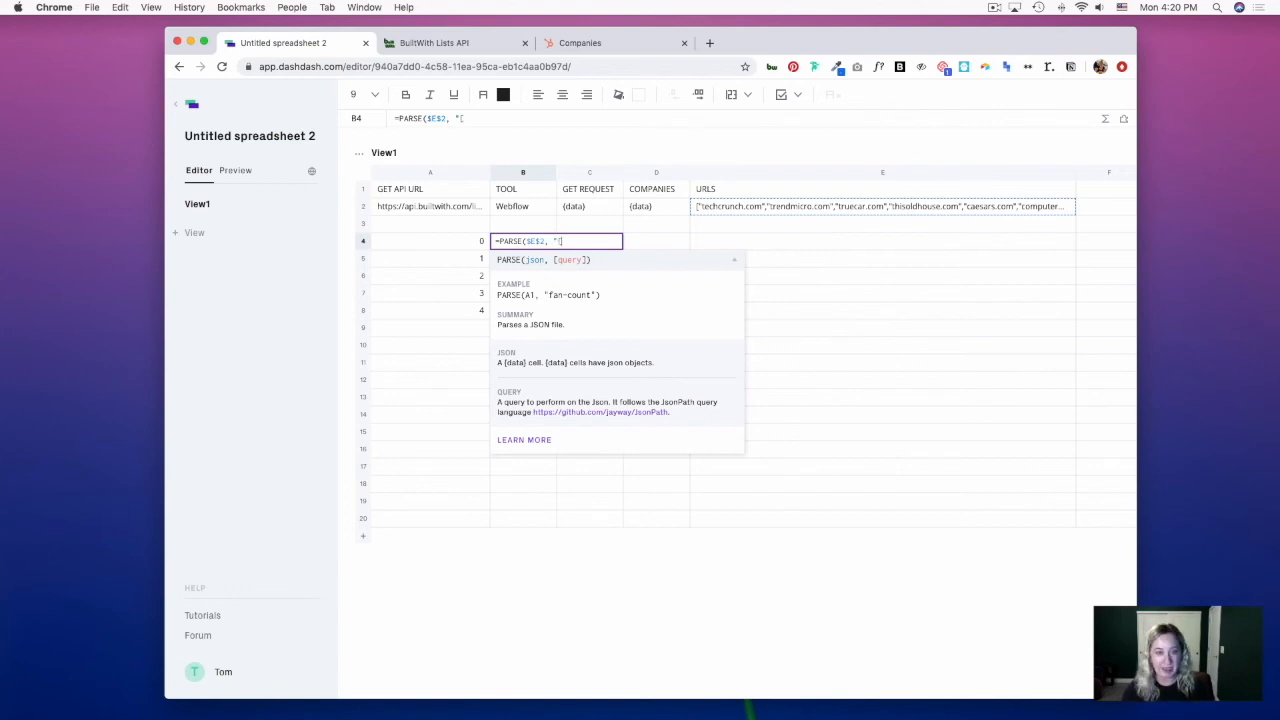
pyautogui.write('"')
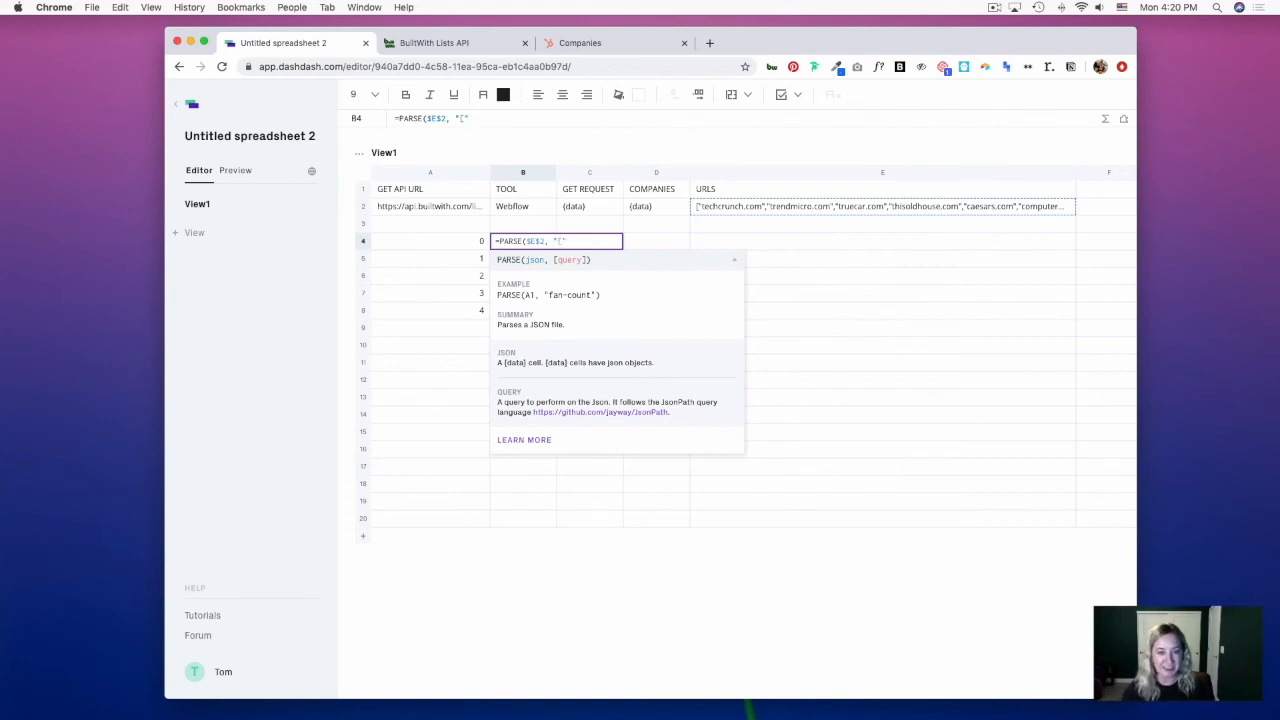
pyautogui.write('&')
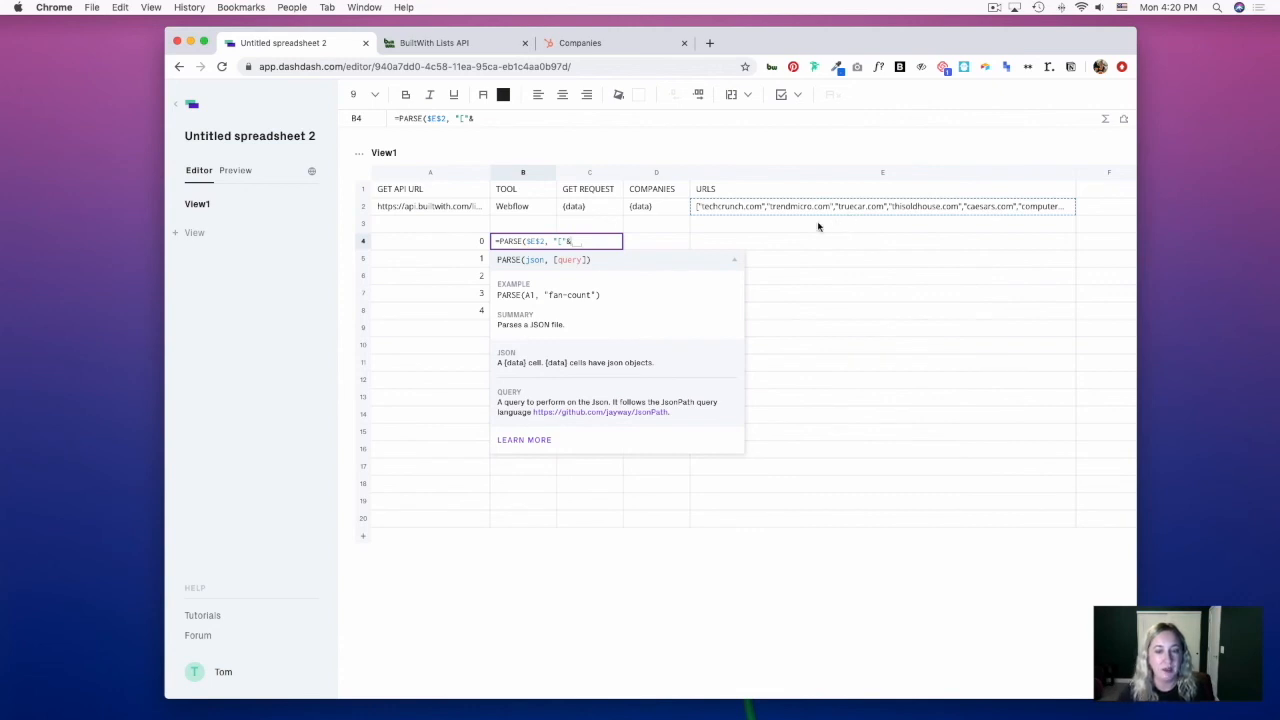
pyautogui.click(435, 245)
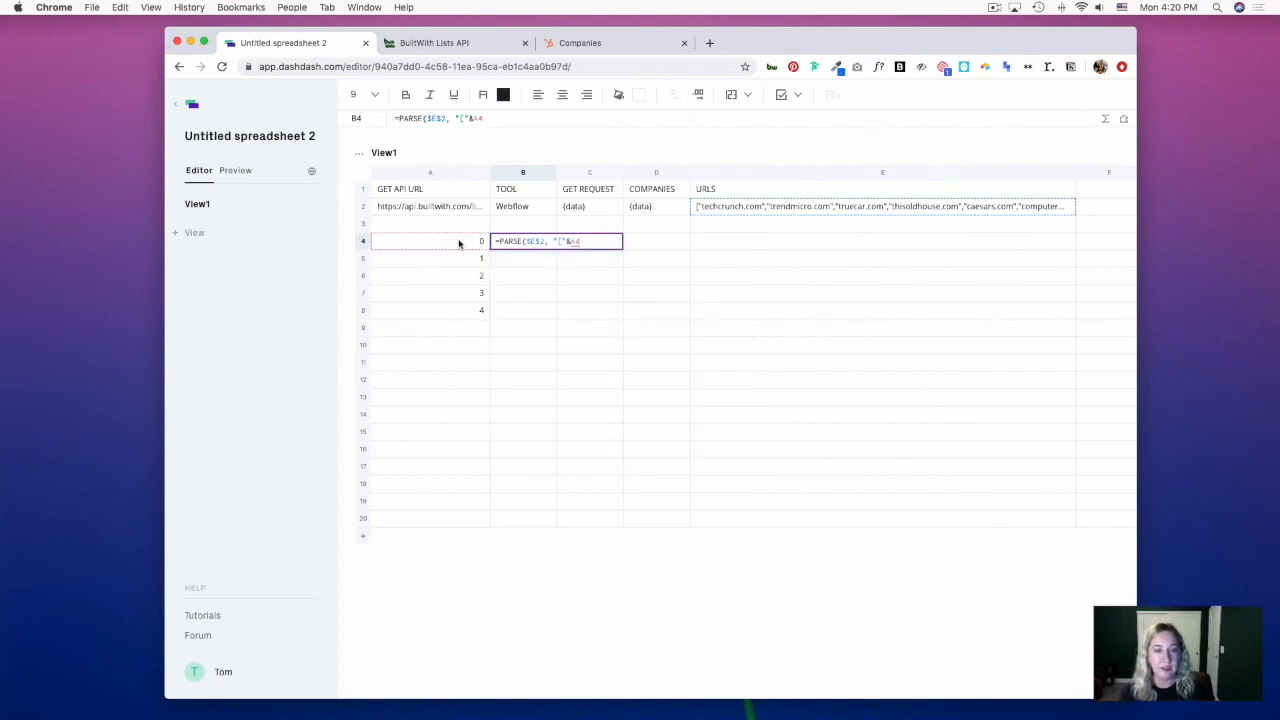
pyautogui.write('&')
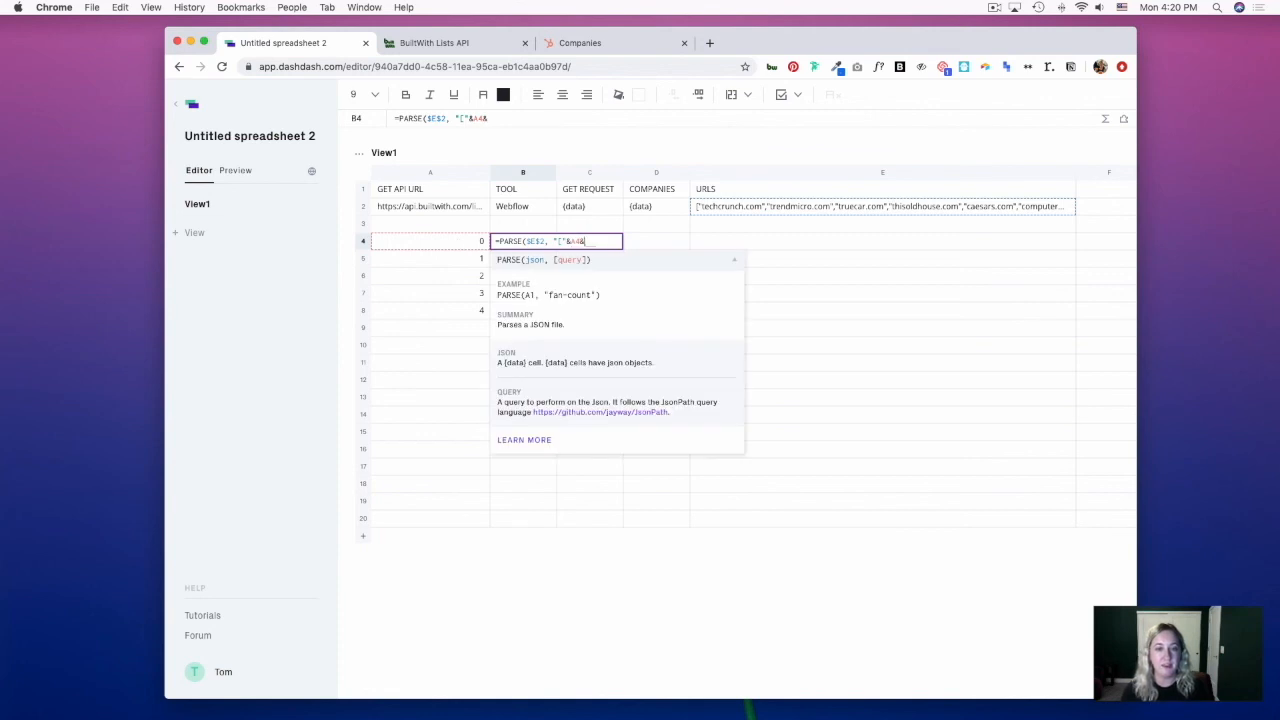
pyautogui.write('"')
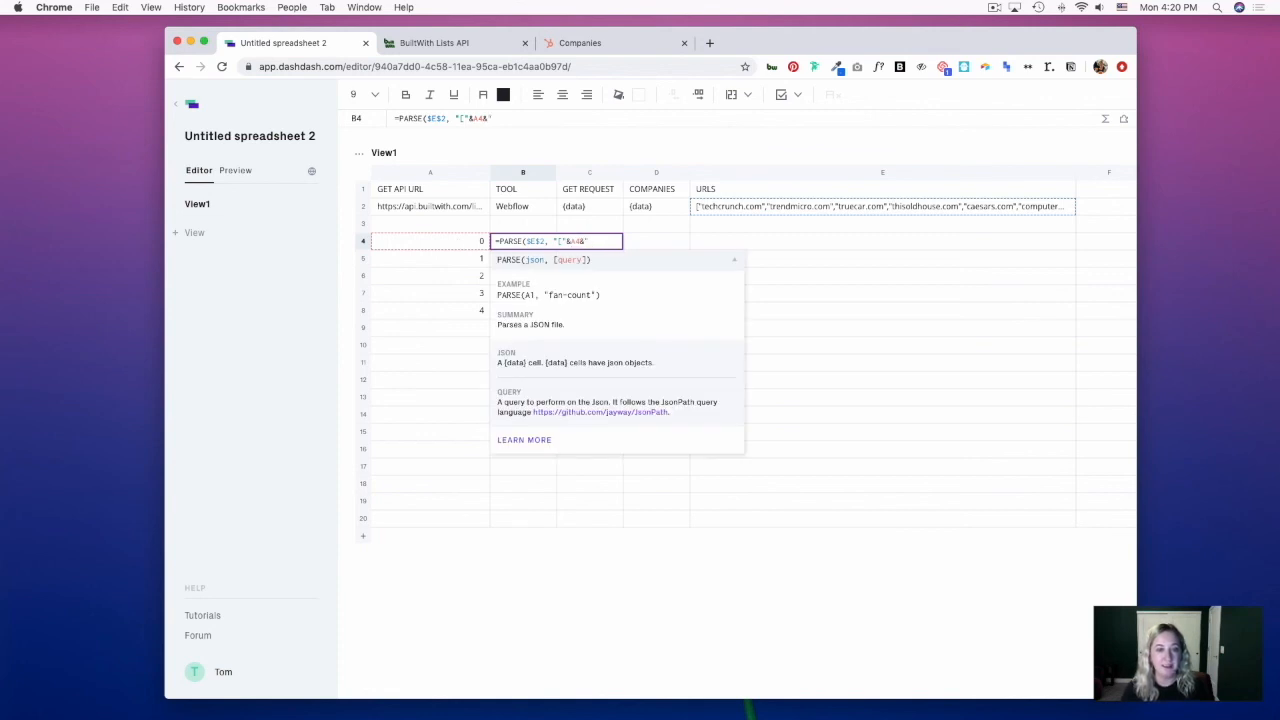
pyautogui.write(']')
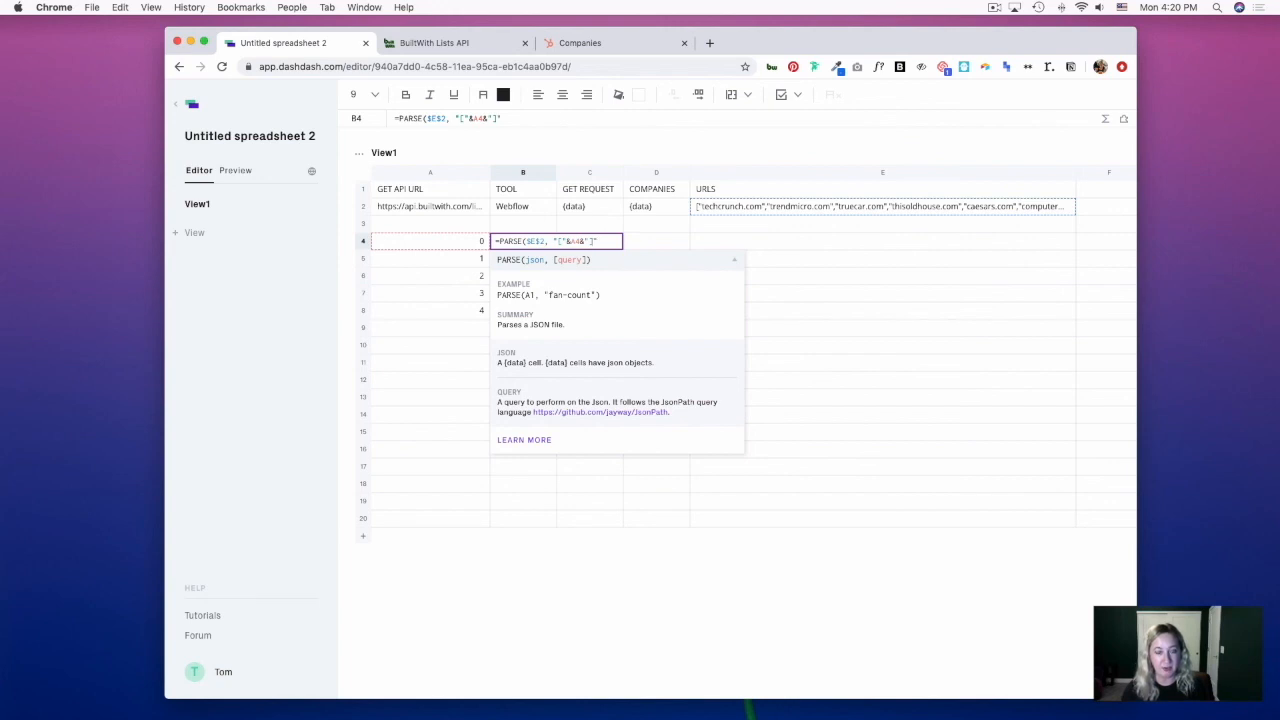
pyautogui.write(')')
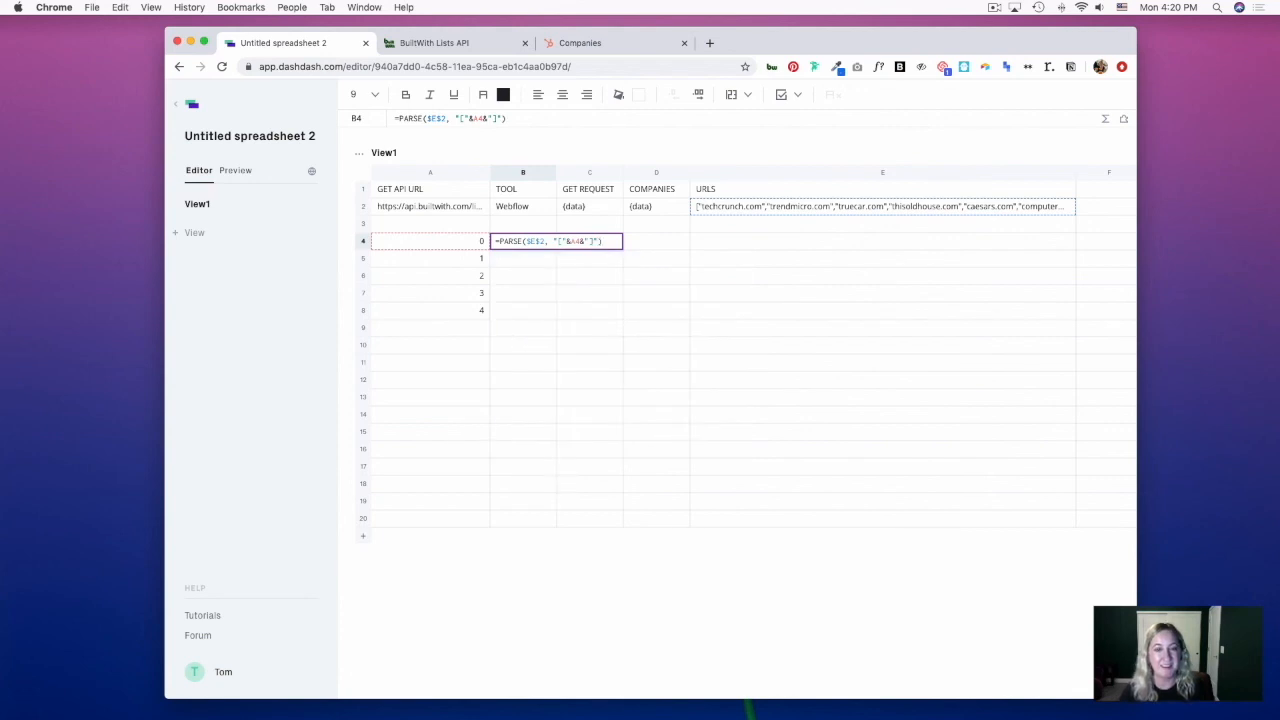
pyautogui.press('Return')
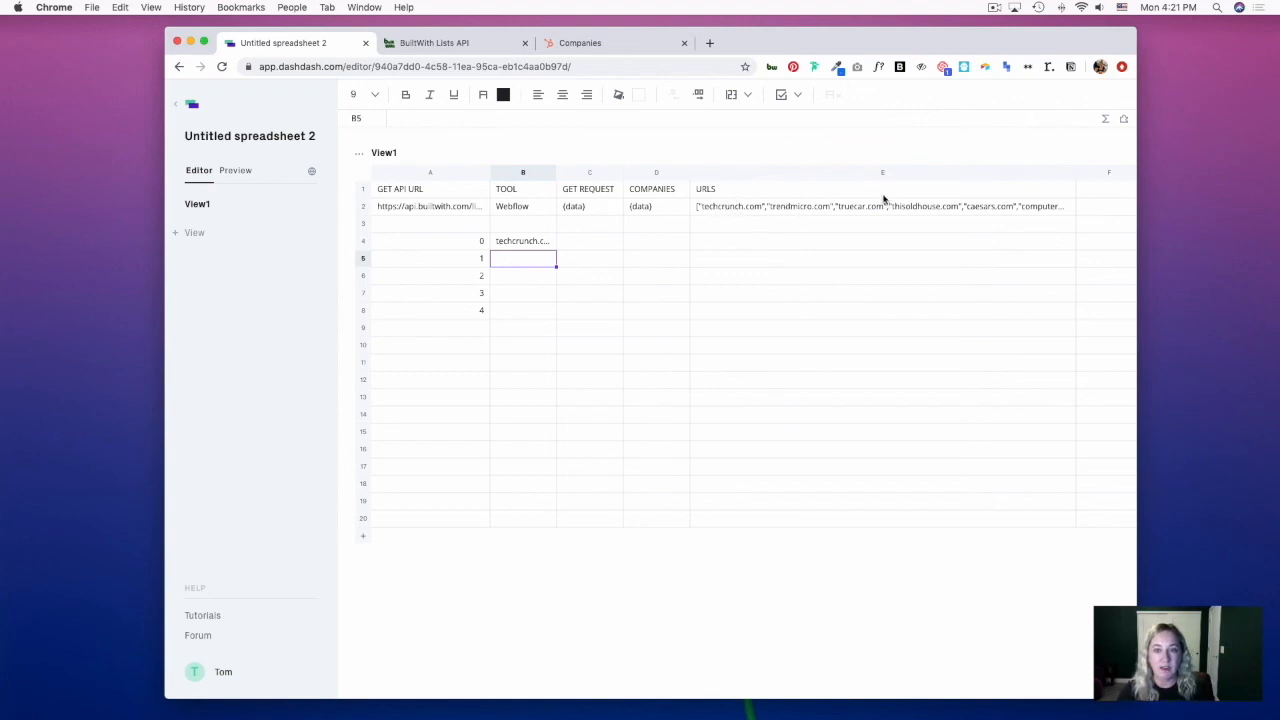
# Step: Fill the B4 formula down through B8 and widen column B to fit the full URLs
pyautogui.click(532, 241)
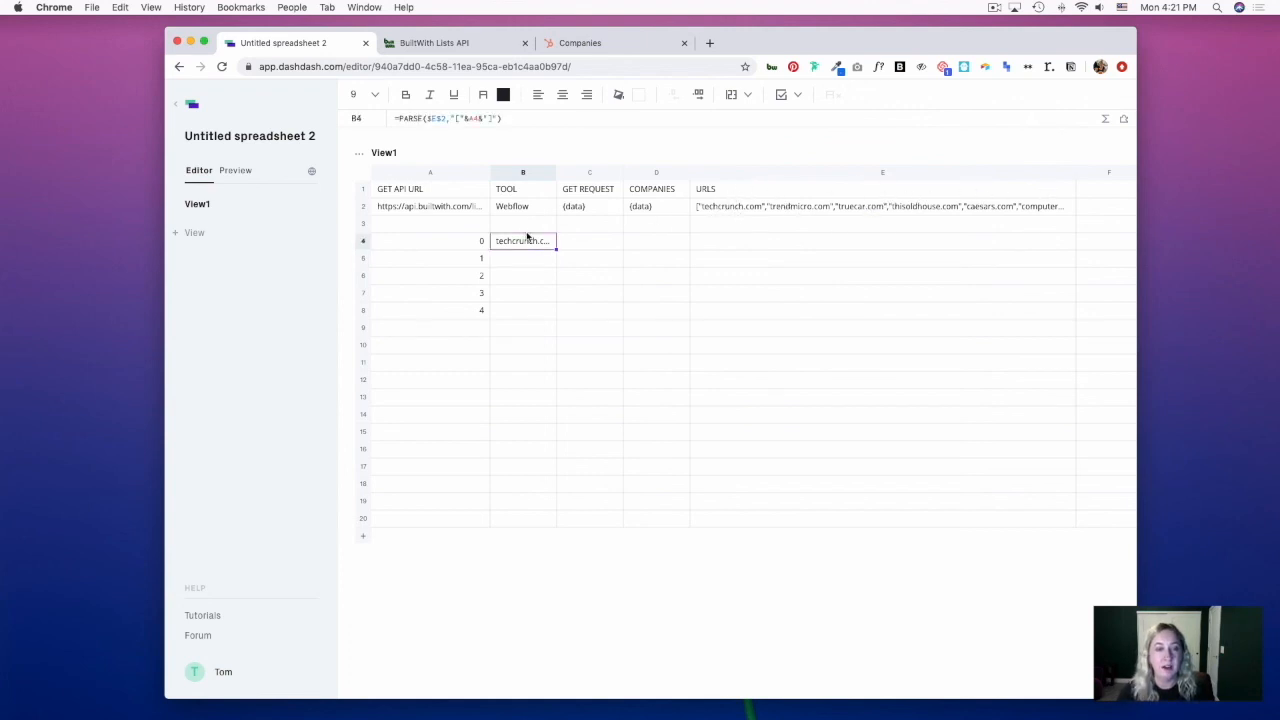
pyautogui.moveTo(556, 248); pyautogui.dragTo(551, 316)
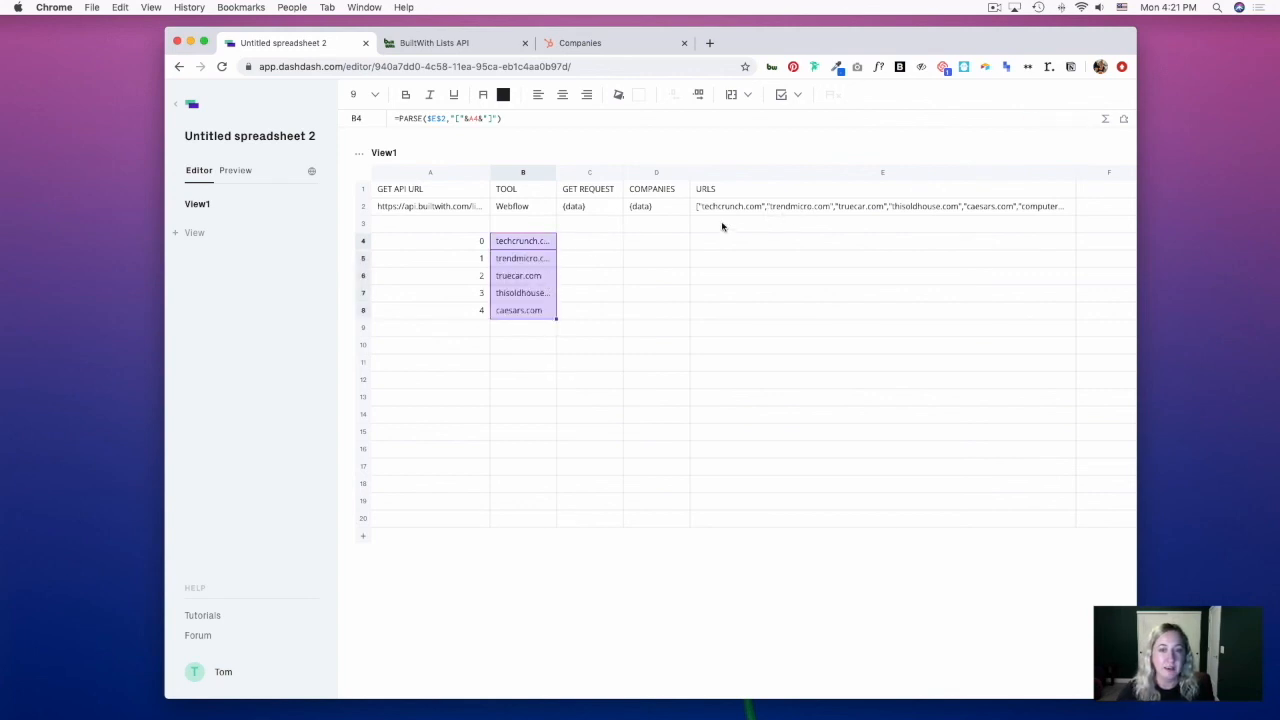
pyautogui.click(516, 310)
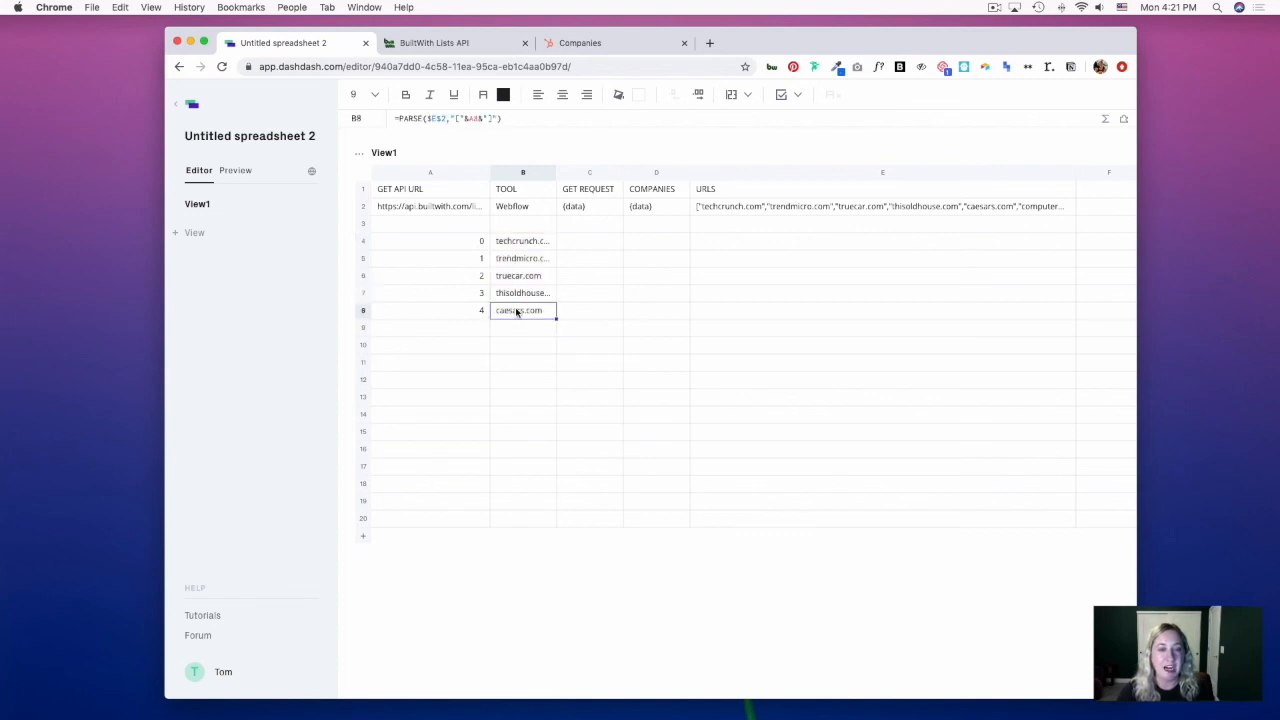
pyautogui.moveTo(556, 172); pyautogui.dragTo(598, 174)
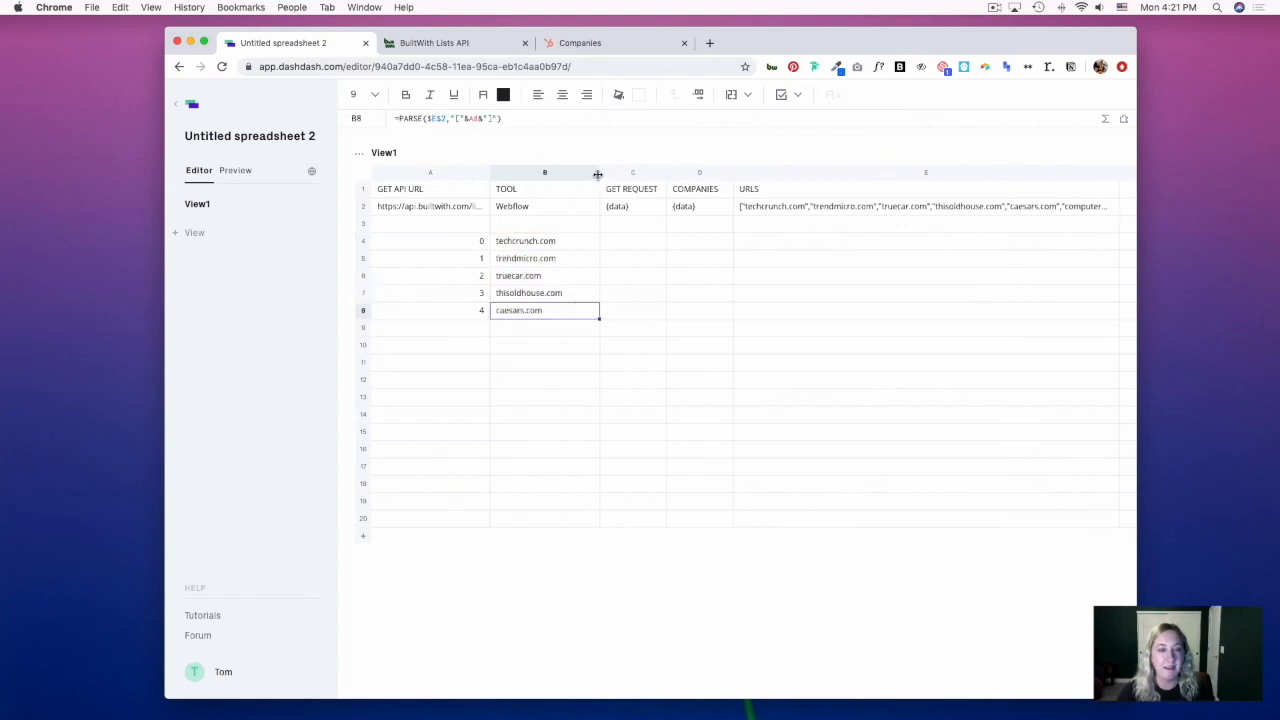